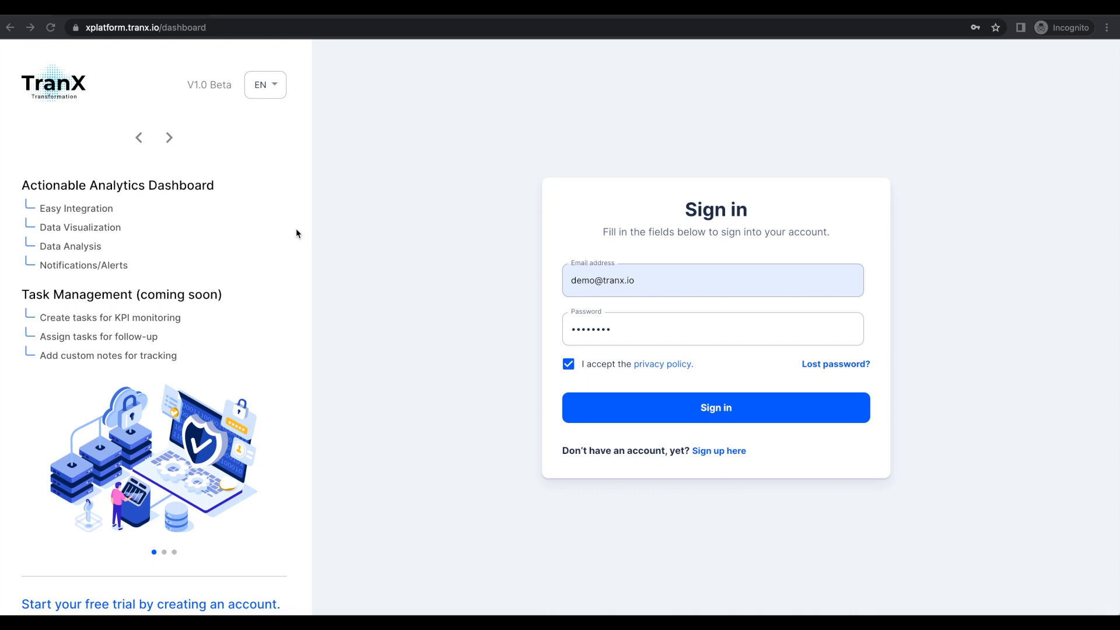
Look through the introduction slides on the login page and sign in with the prefilled account.
left_click(170, 139)
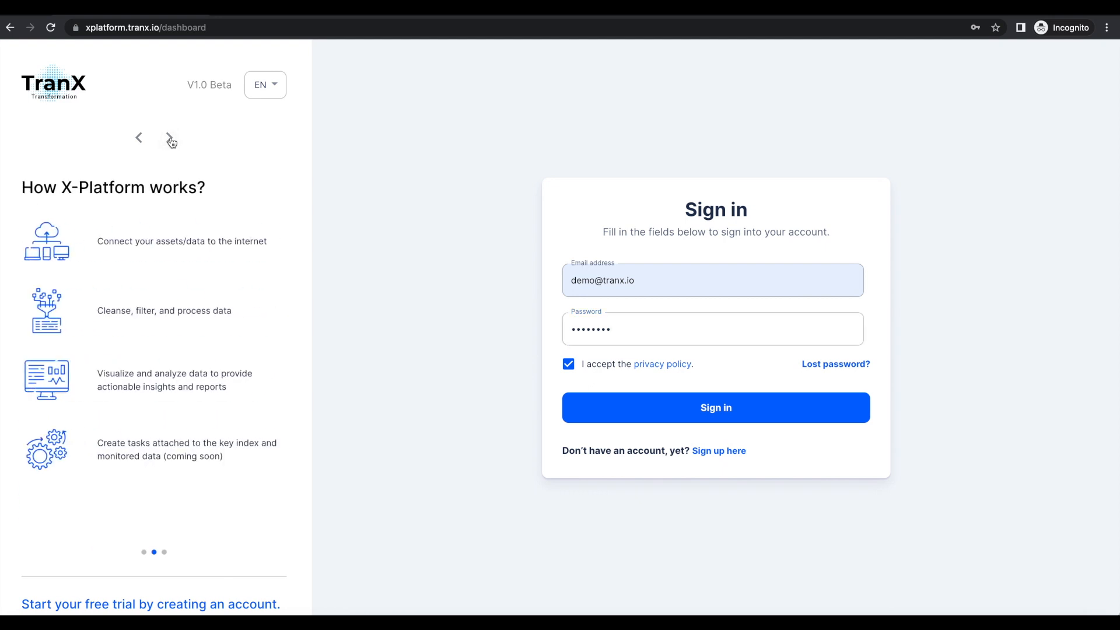
left_click(170, 139)
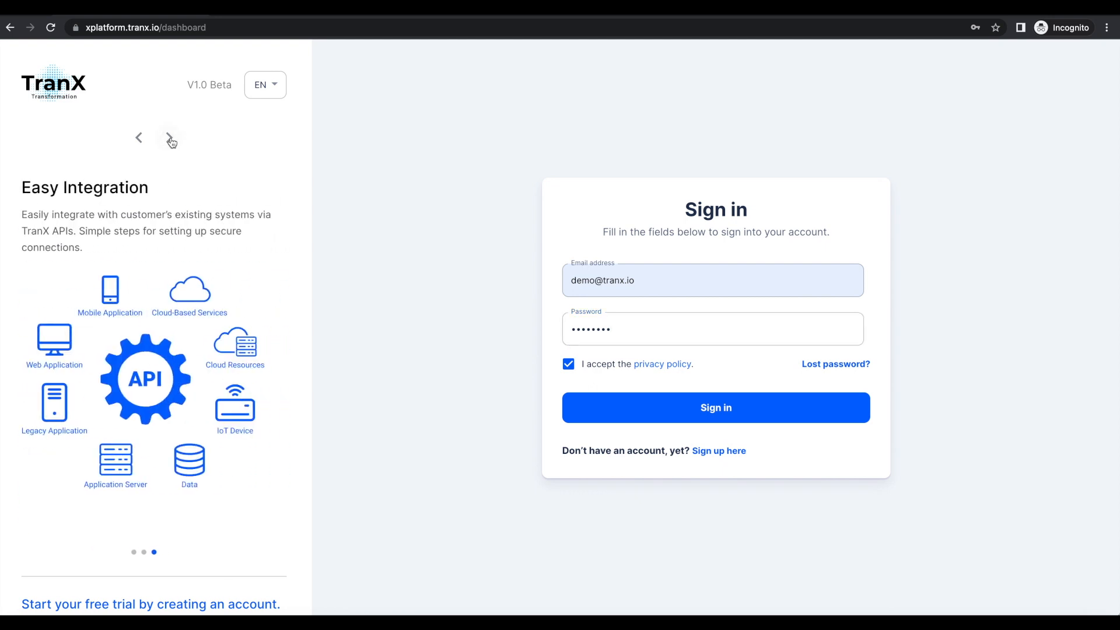
left_click(140, 140)
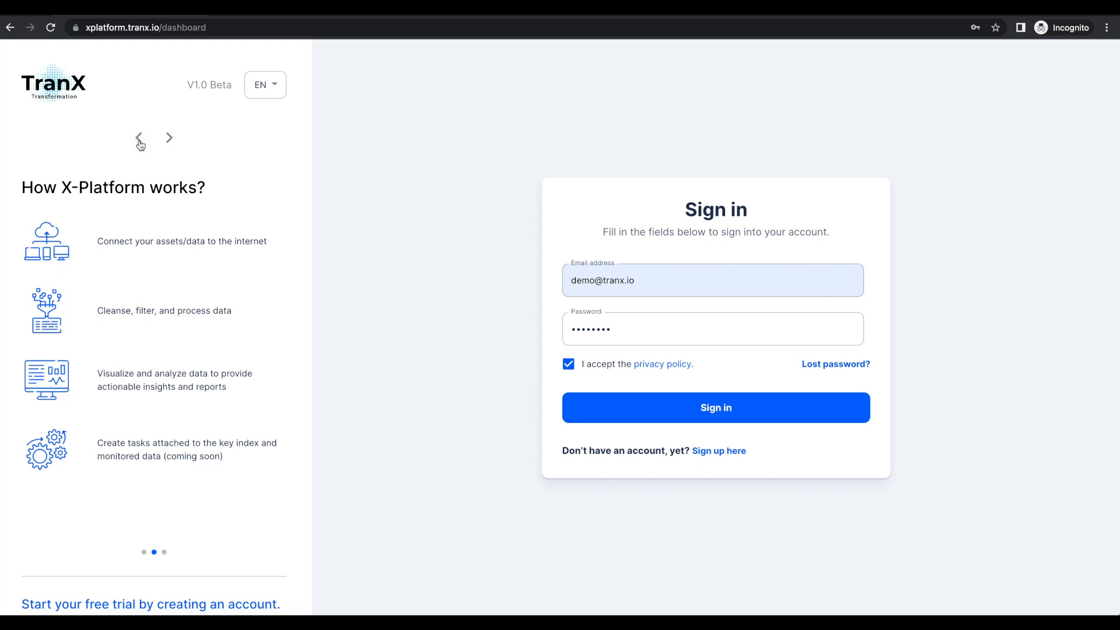
left_click(139, 140)
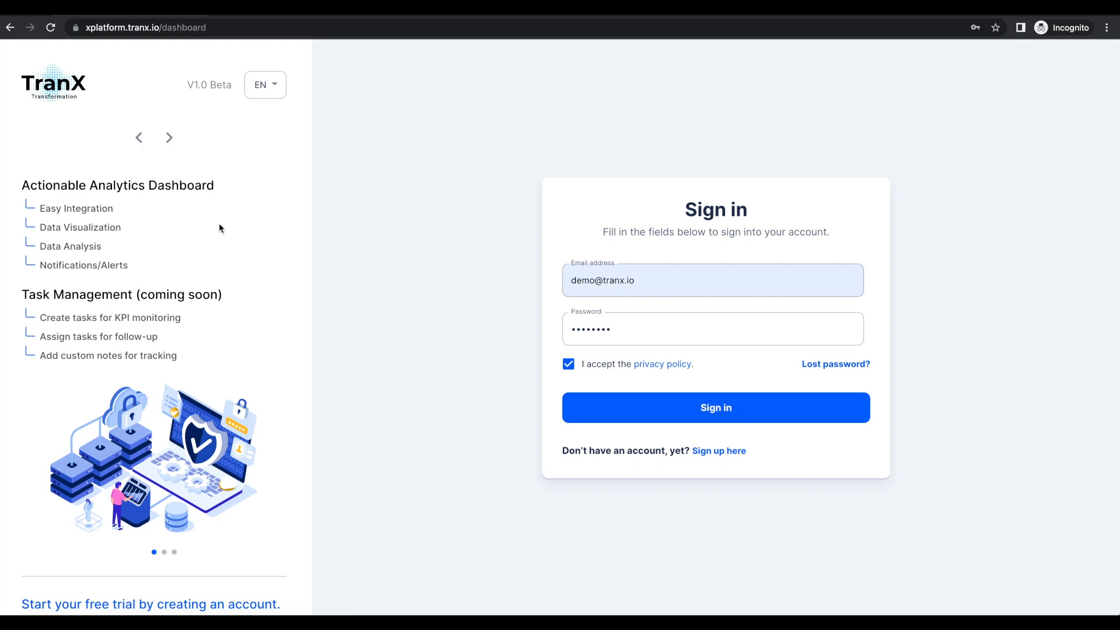
left_click(714, 418)
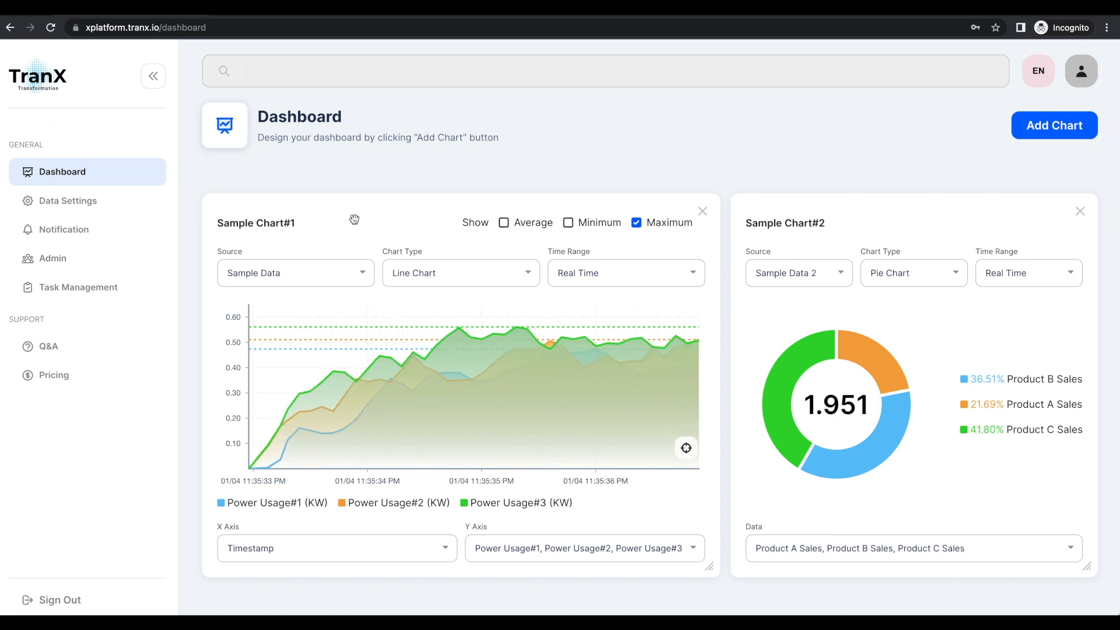
Check the available data sources of Sample Chart#1 and Sample Chart#2 on the dashboard.
left_click(363, 273)
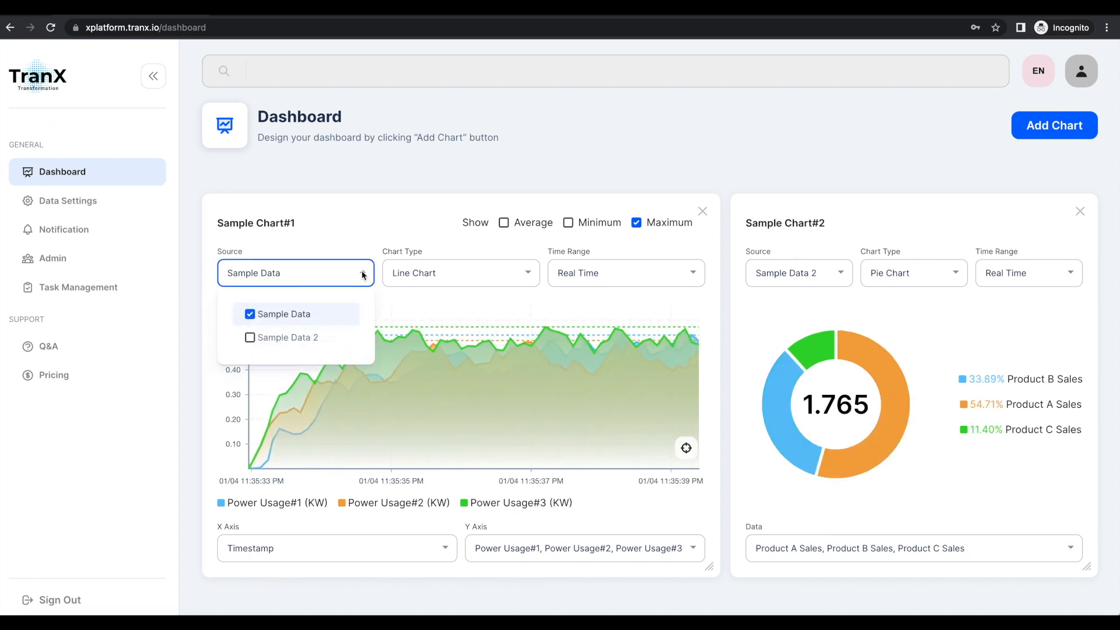
left_click(379, 226)
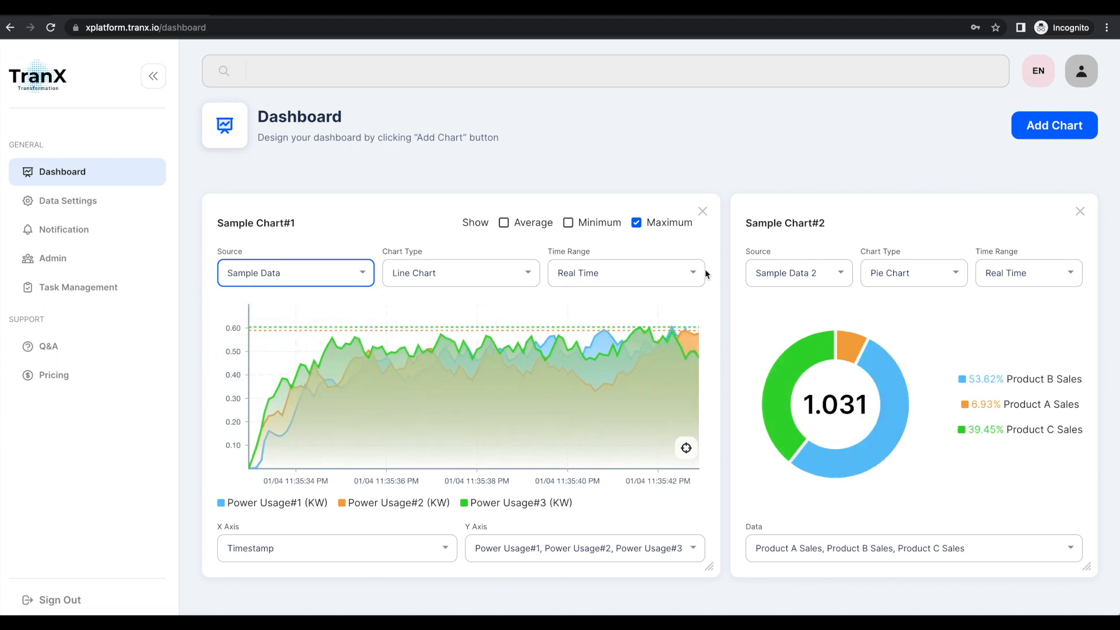
left_click(840, 279)
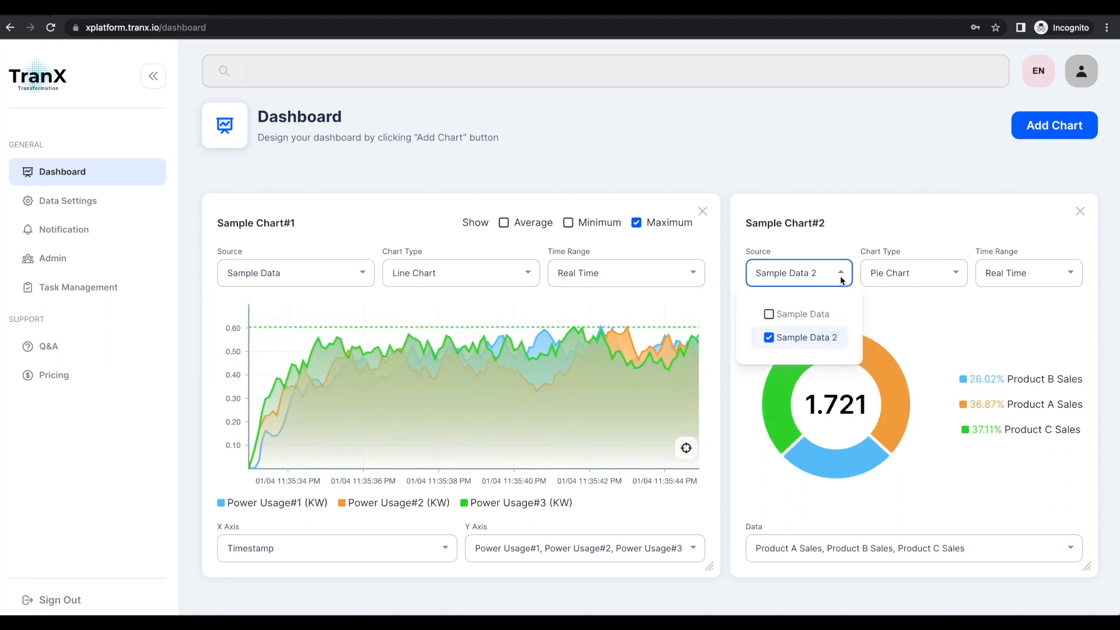
left_click(706, 246)
mouse_move(709, 567)
left_mouse_down()
mouse_move(670, 569)
mouse_move(711, 561)
left_mouse_up()
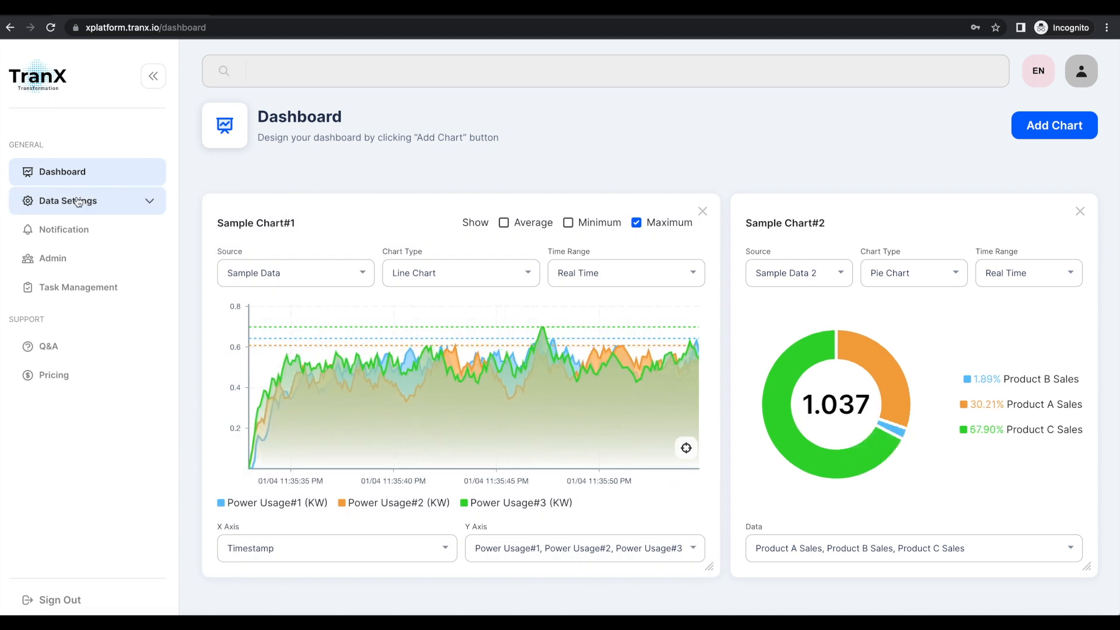
Open the Schema page of the data settings and start a new source with the source name Insight.
left_click(148, 206)
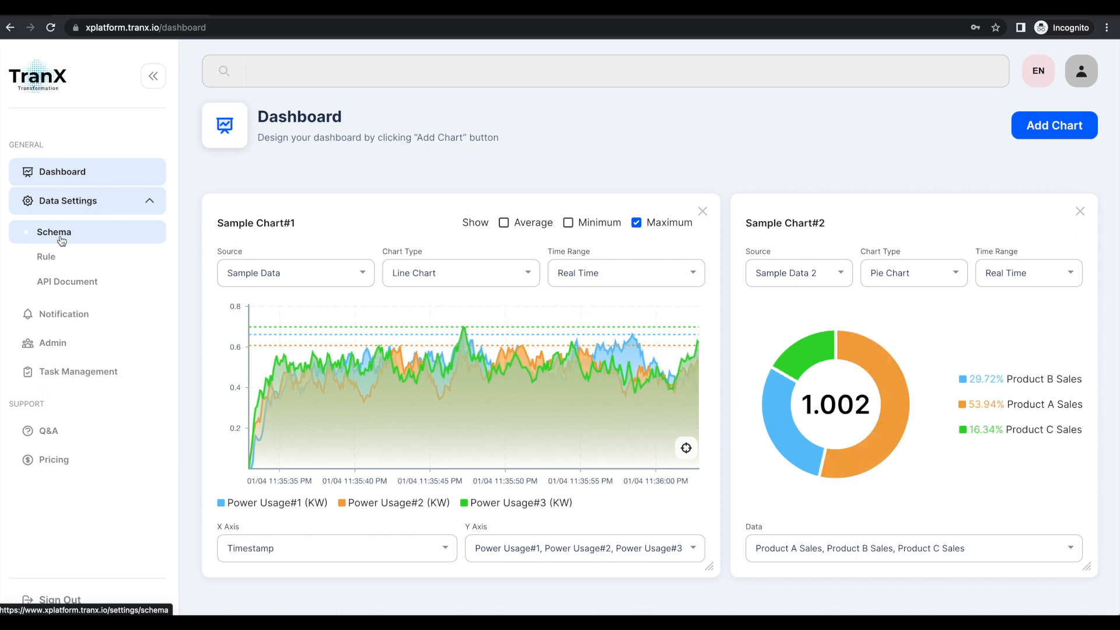
left_click(61, 238)
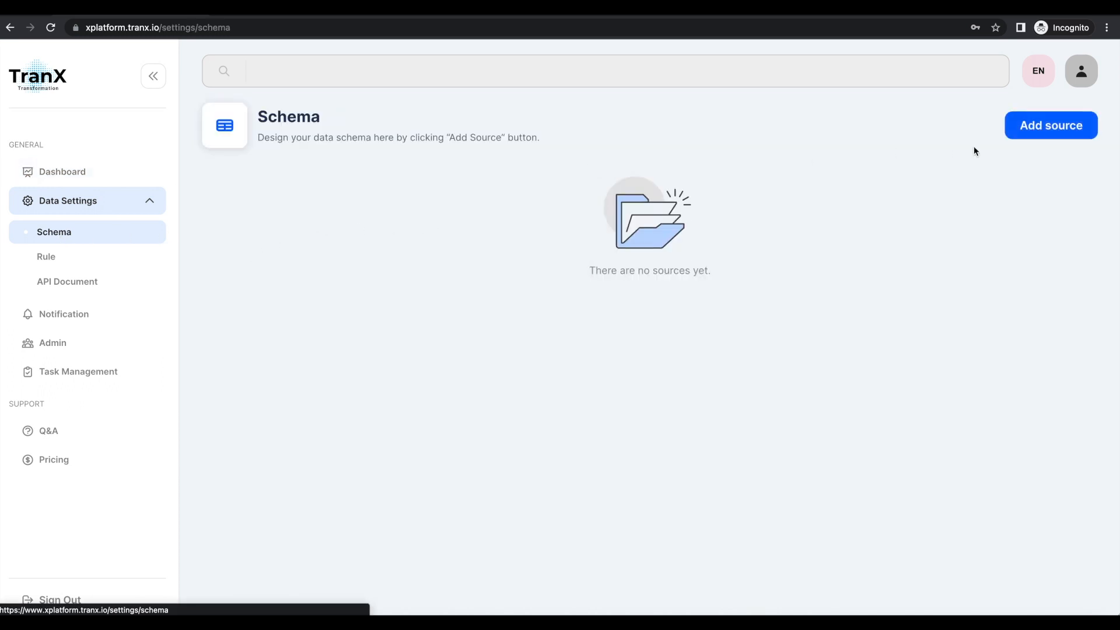
left_click(1038, 128)
left_click(391, 244)
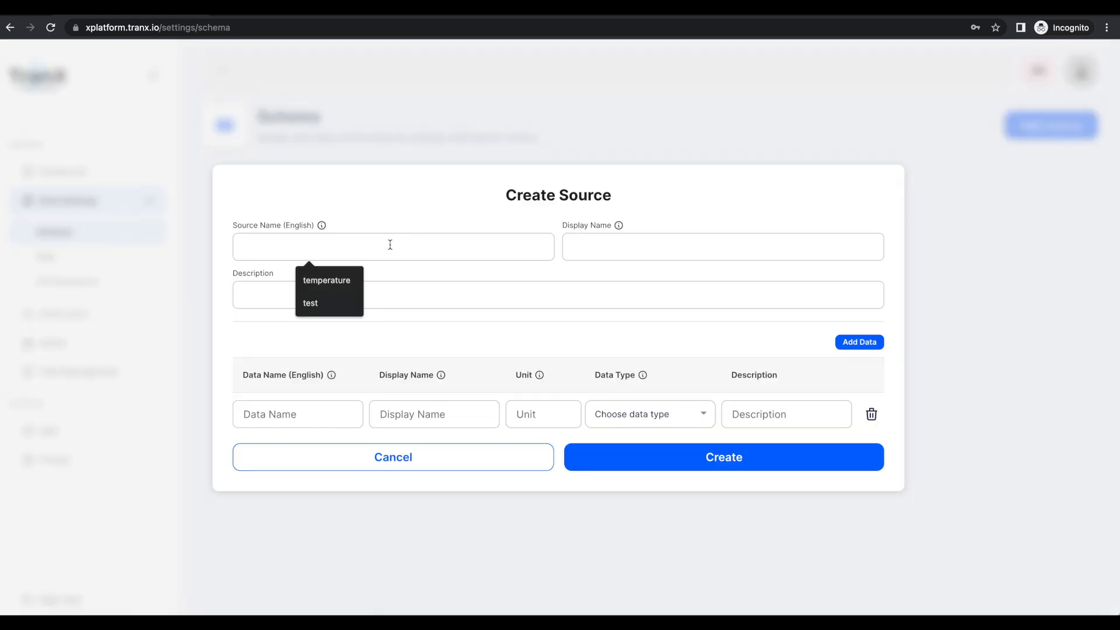
type("Insihgt")
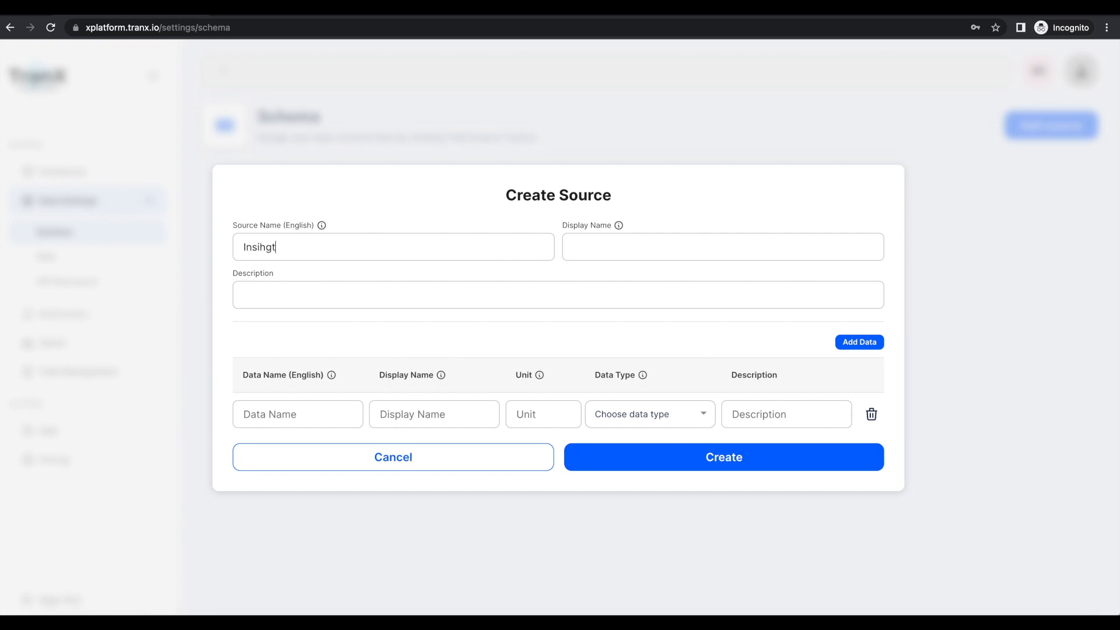
type("ggh")
Copy the source name Insight as the display name and enter the description "Data collection in Taipei".
left_click_drag(324, 249, 202, 242)
key("super+c")
left_click(617, 255)
key("super+v")
left_click(446, 297)
type("Data collection in Taipe")
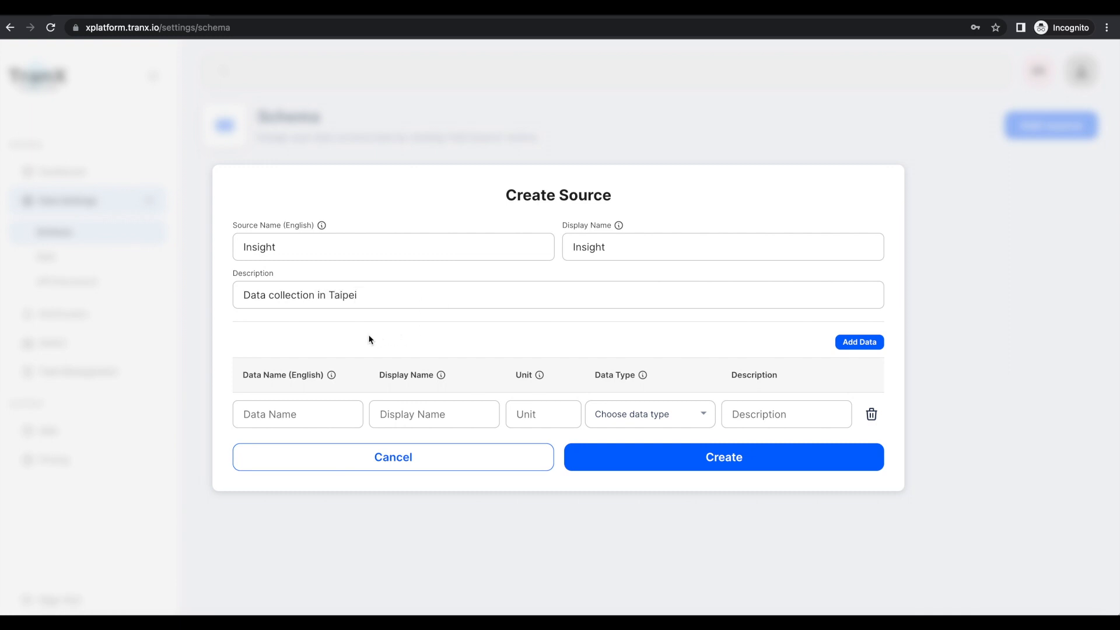
Define the first data item with data name and display name PowerUsage, unit KW and data type Integer.
left_click(300, 415)
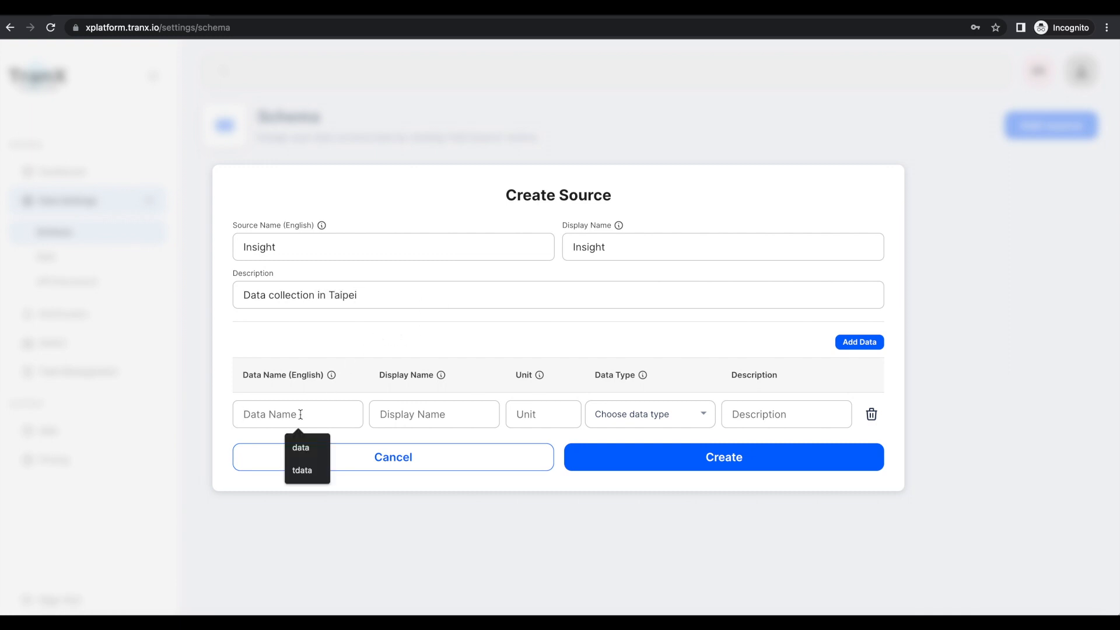
type("PowerUsage")
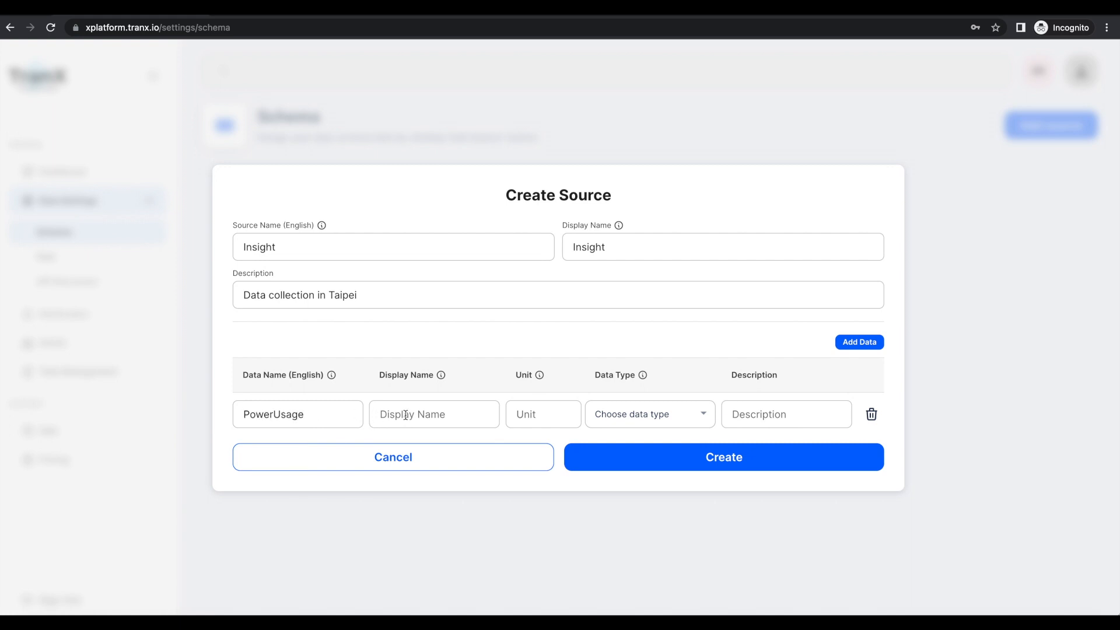
double_click(279, 415)
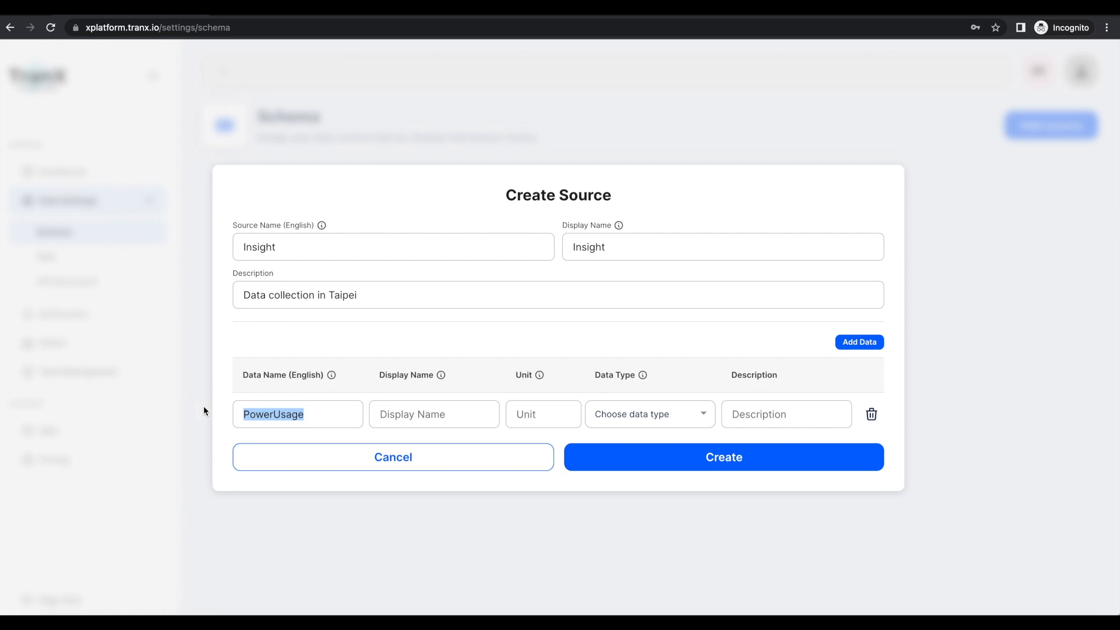
left_click(390, 414)
key("ctrl+v")
left_click(543, 417)
type("KW")
left_click(673, 417)
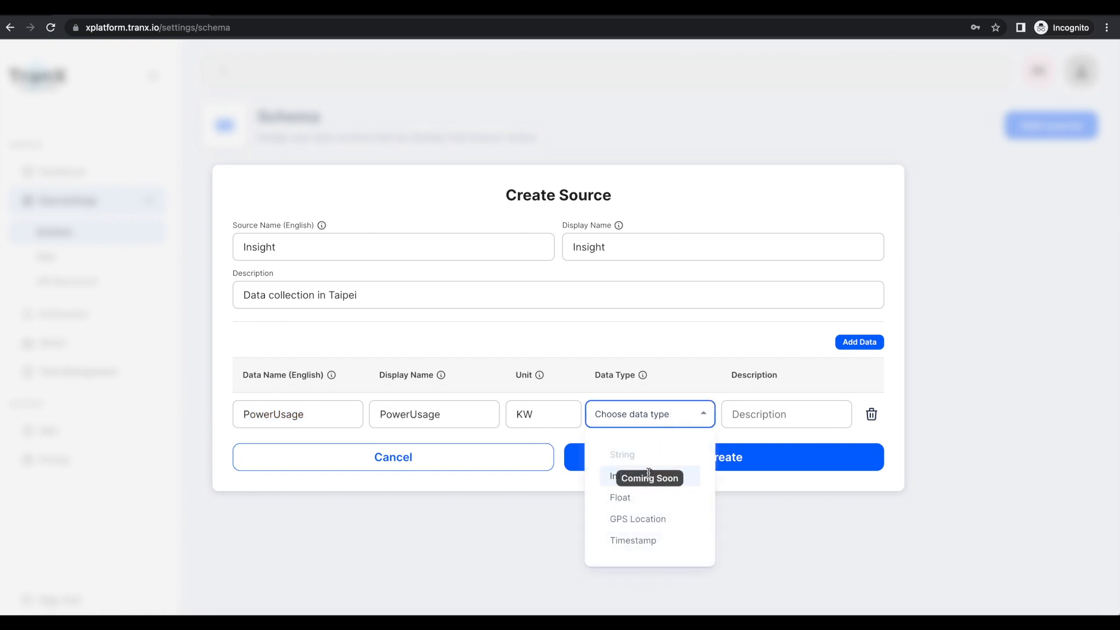
left_click(611, 476)
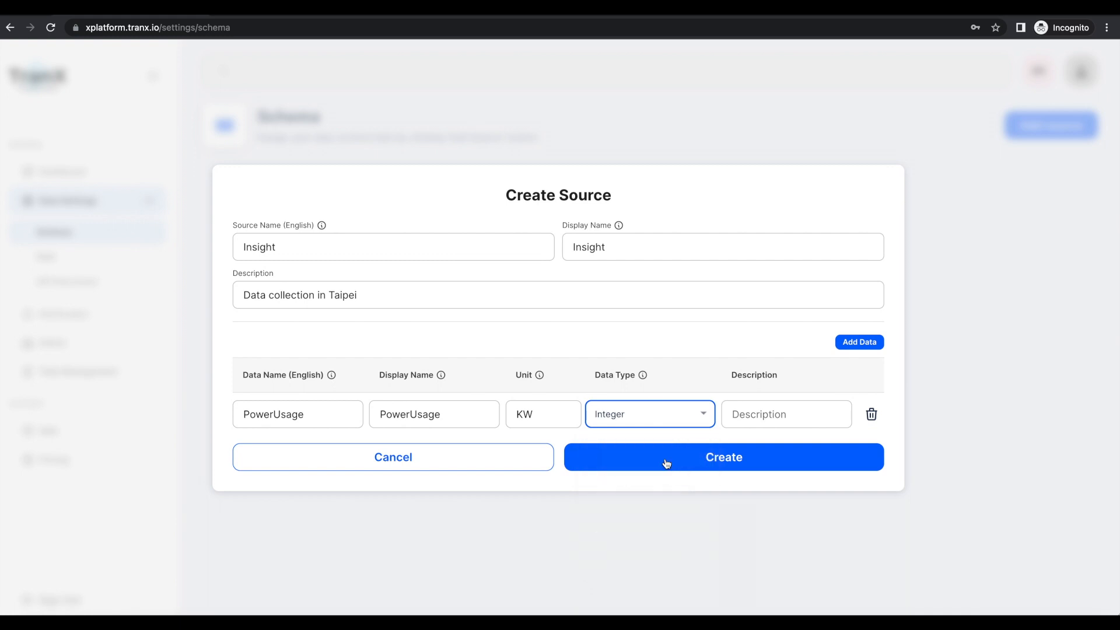
Add a second data item with data name and display name Temperature, unit C and type Integer, and create the source.
left_click(860, 346)
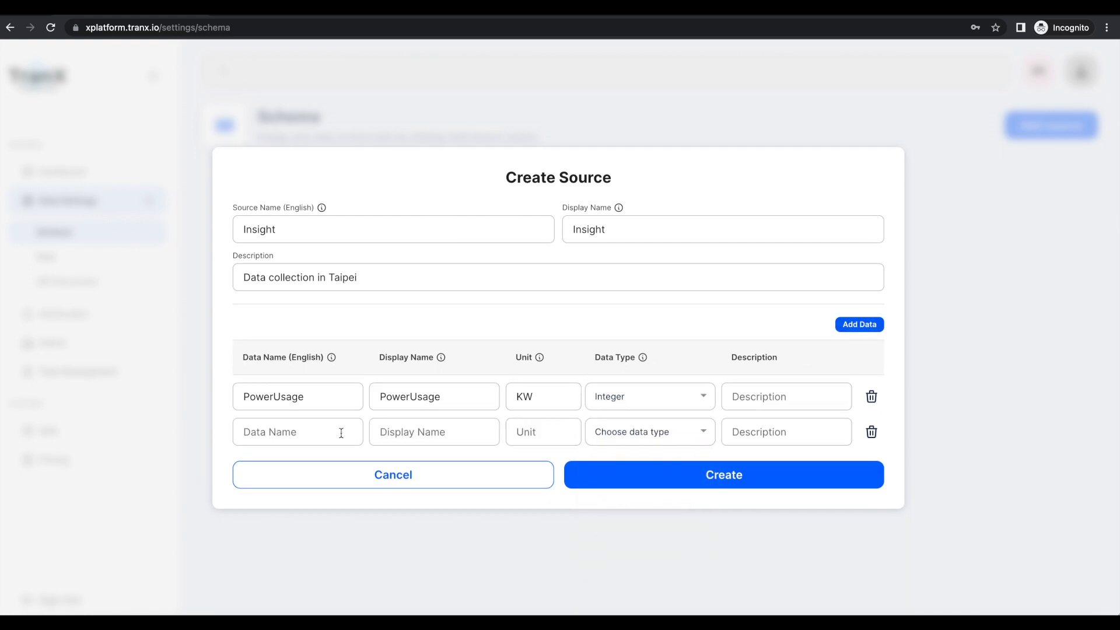
type("Temperatur")
left_click_drag(317, 432, 200, 431)
key("ctrl+c")
left_click(414, 431)
key("ctrl+v")
left_click(552, 433)
type("C")
left_click(642, 432)
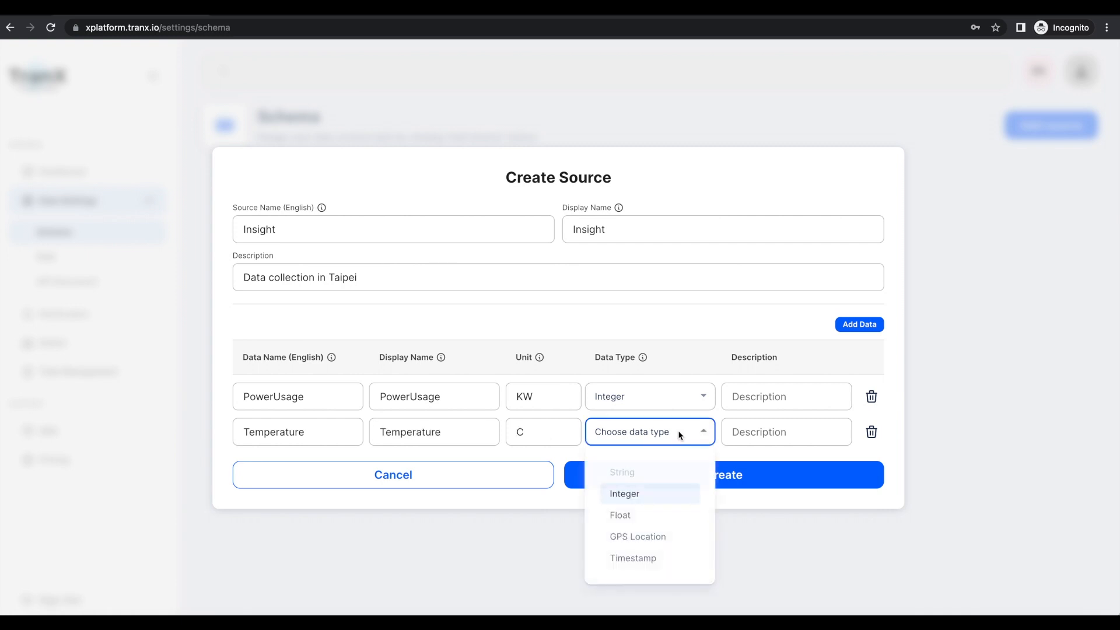
left_click(630, 495)
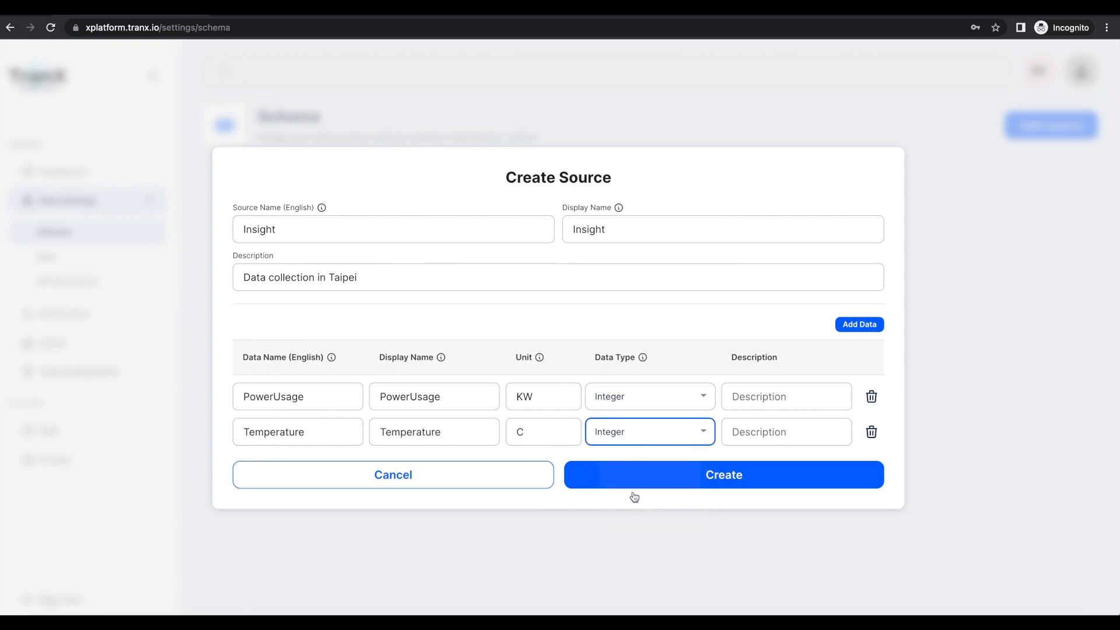
left_click(715, 479)
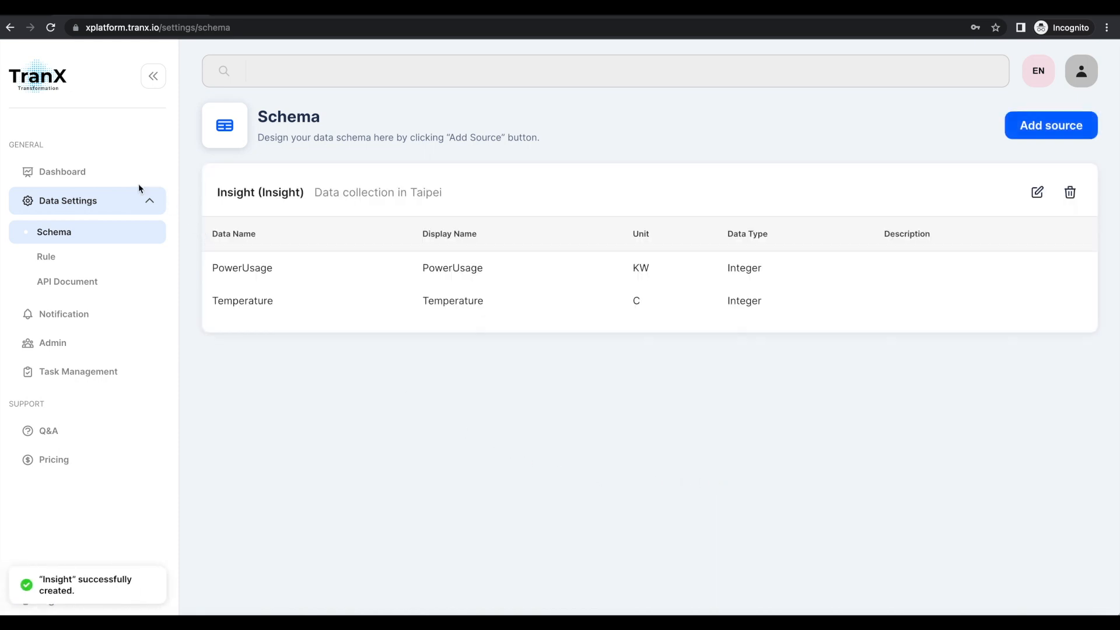
Return to the dashboard and rename Sample Chart#1 as Insight.
left_click(59, 172)
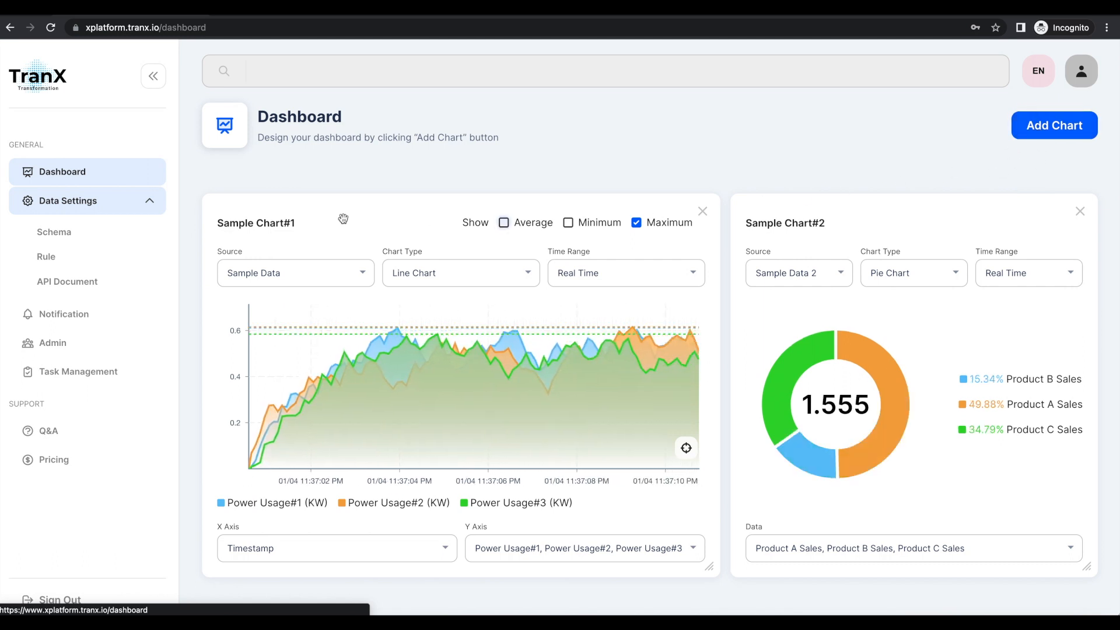
left_click(254, 224)
key("BackSpace")
key("BackSpace")
key("BackSpace")
key("BackSpace")
key("BackSpace")
key("BackSpace")
key("BackSpace")
key("BackSpace")
key("BackSpace")
key("BackSpace")
key("BackSpace")
key("BackSpace")
key("BackSpace")
key("BackSpace")
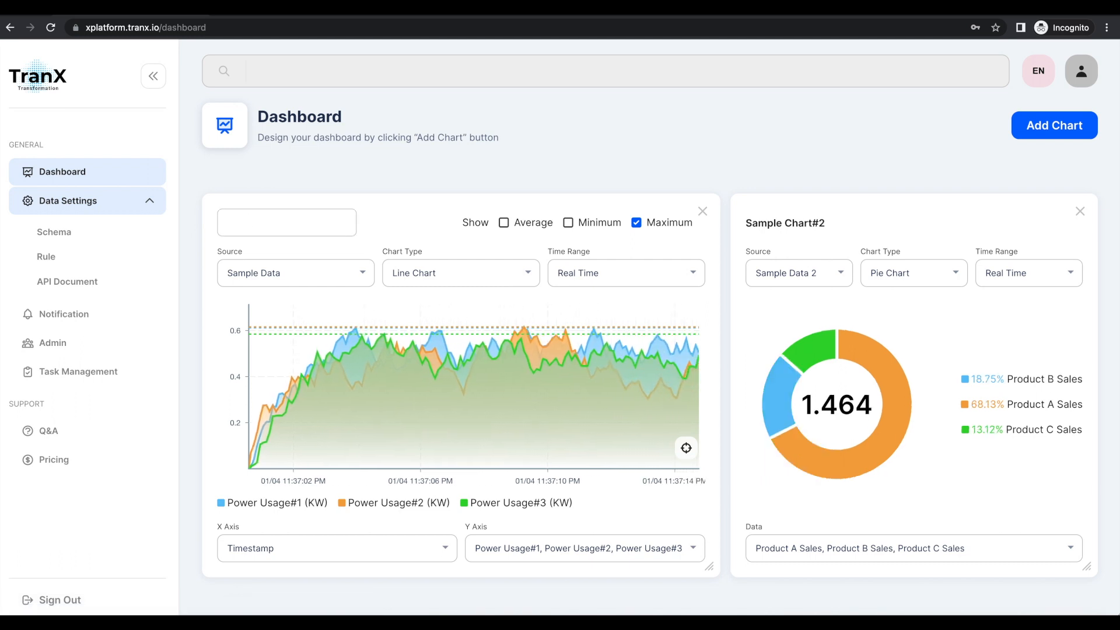
type("Insight")
left_click(327, 259)
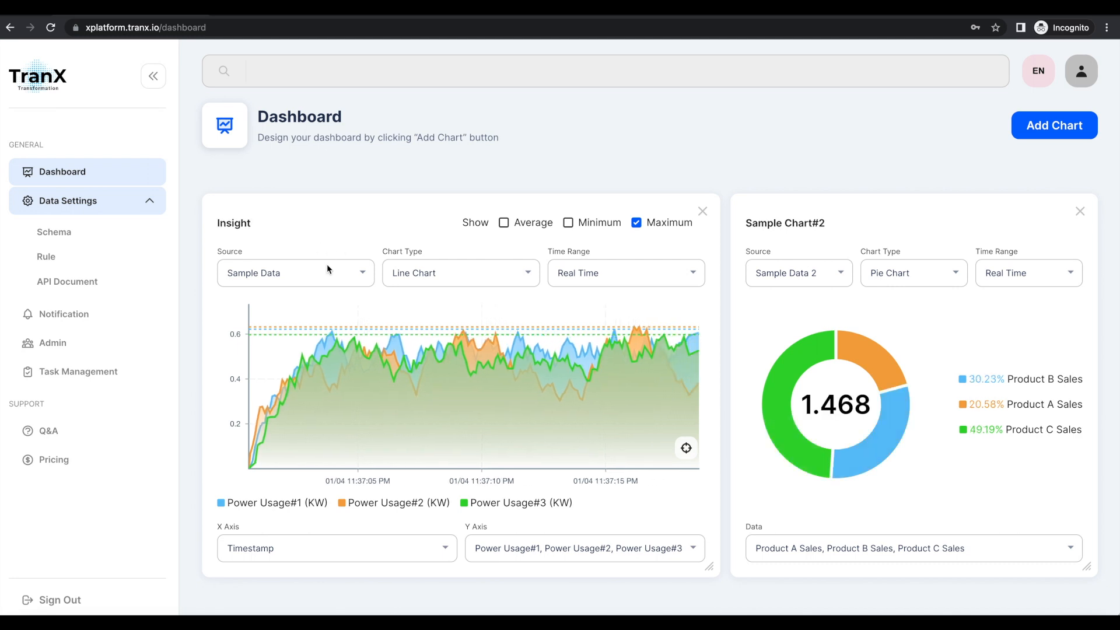
Switch the Insight chart's source to Insight only, deselecting Sample Data.
left_click(360, 281)
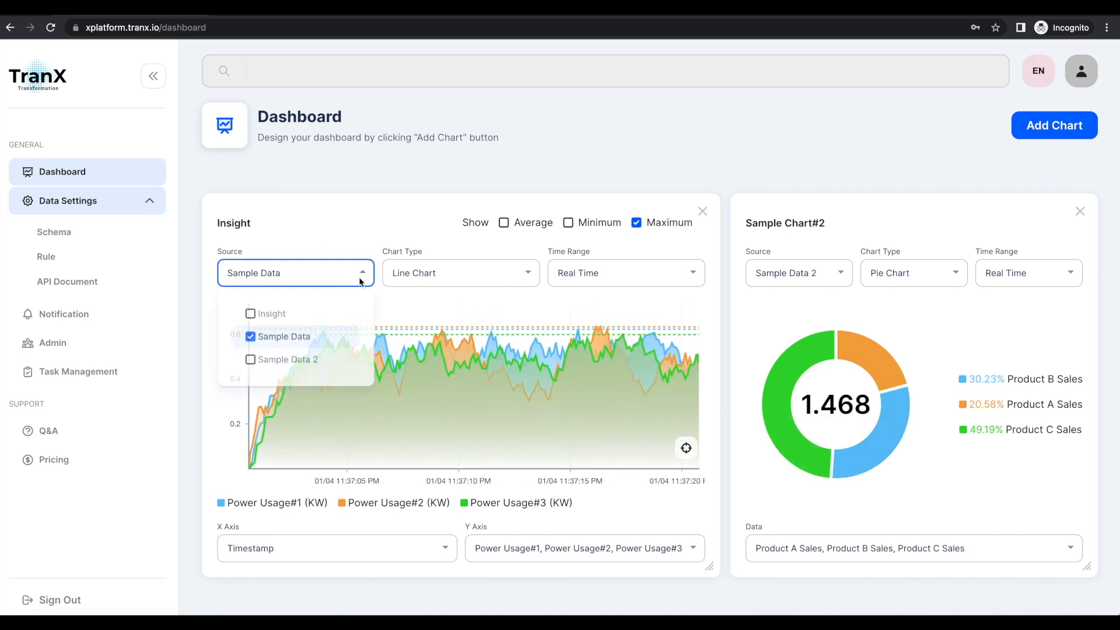
left_click(251, 315)
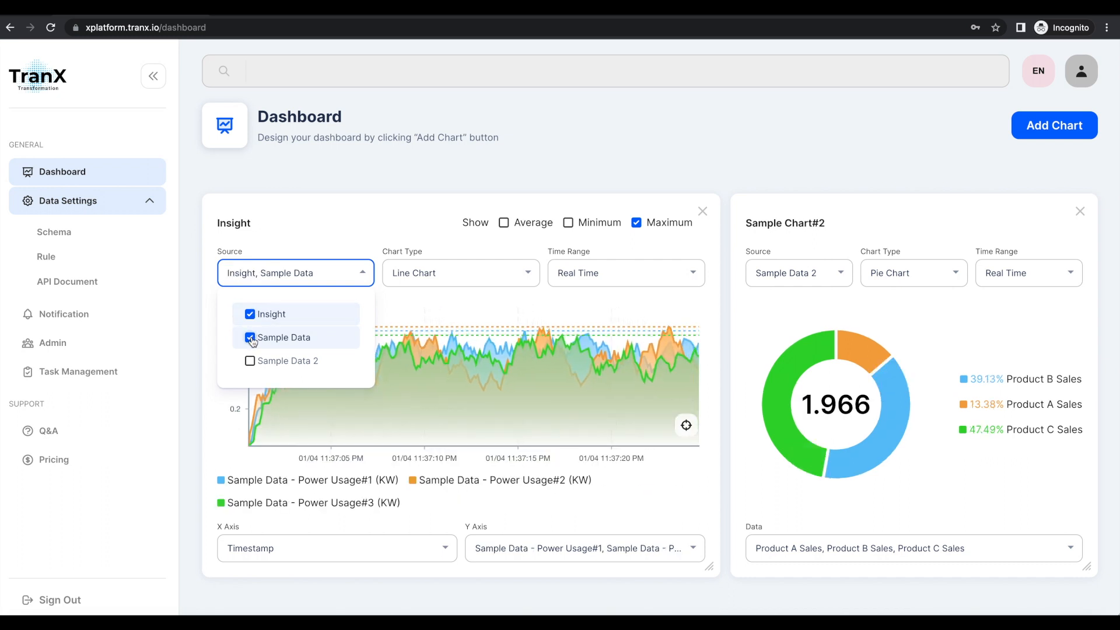
left_click(250, 338)
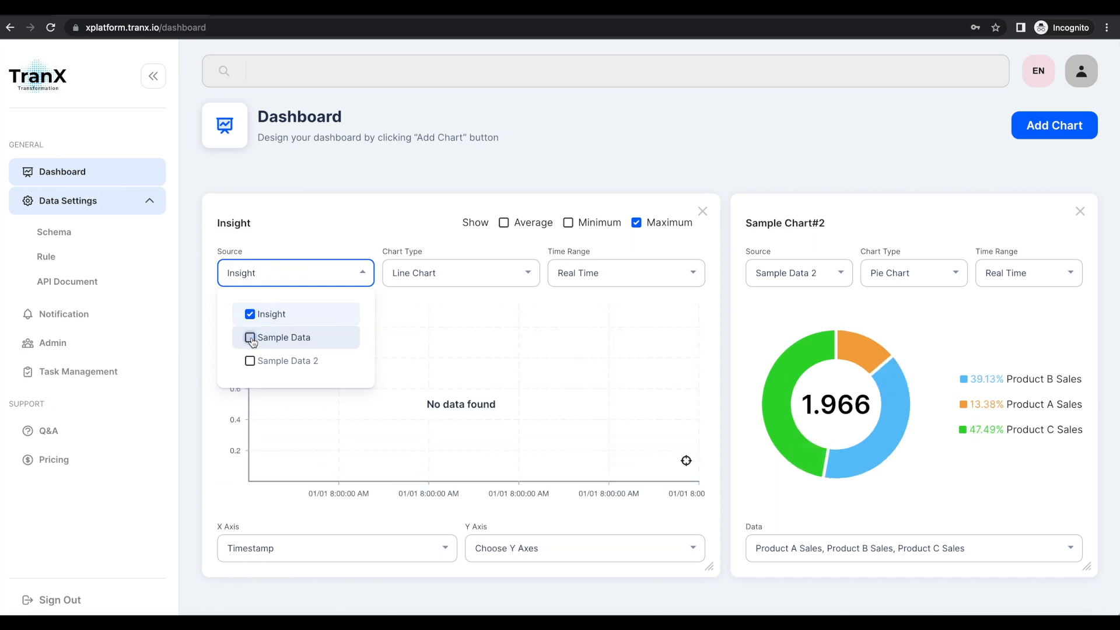
left_click(322, 230)
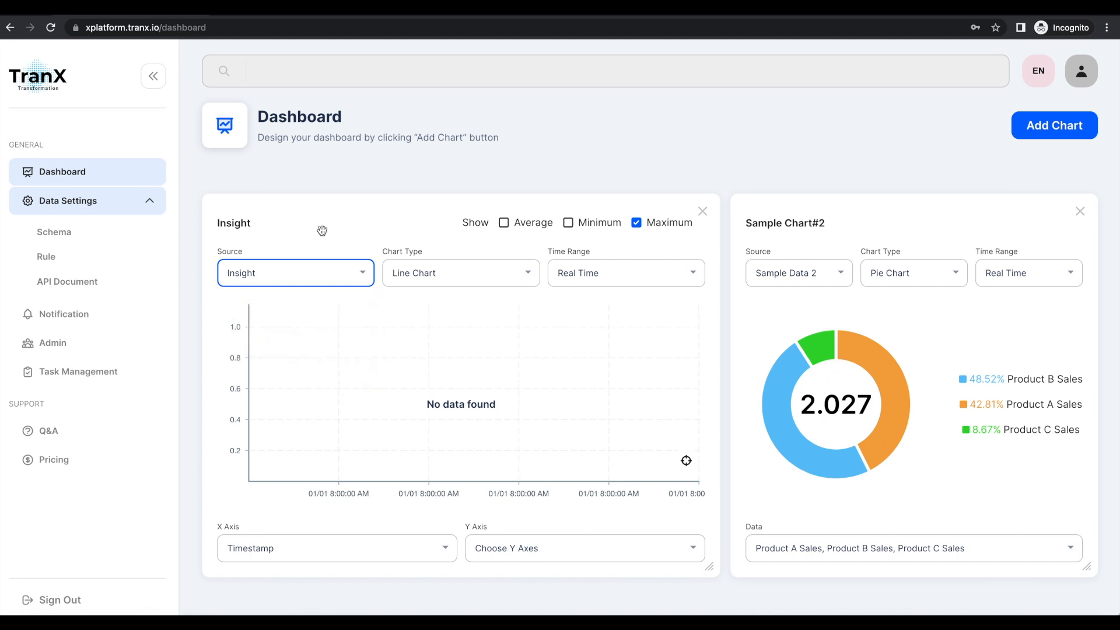
Choose Line Chart as the Insight chart's type and Real Time as its time range.
left_click(527, 274)
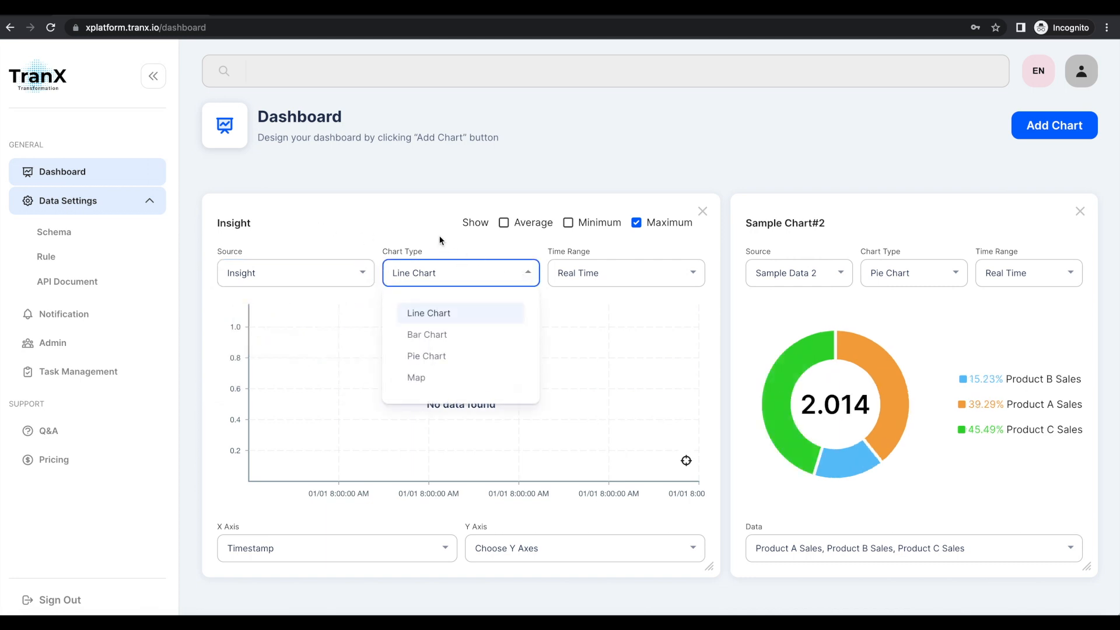
left_click(441, 319)
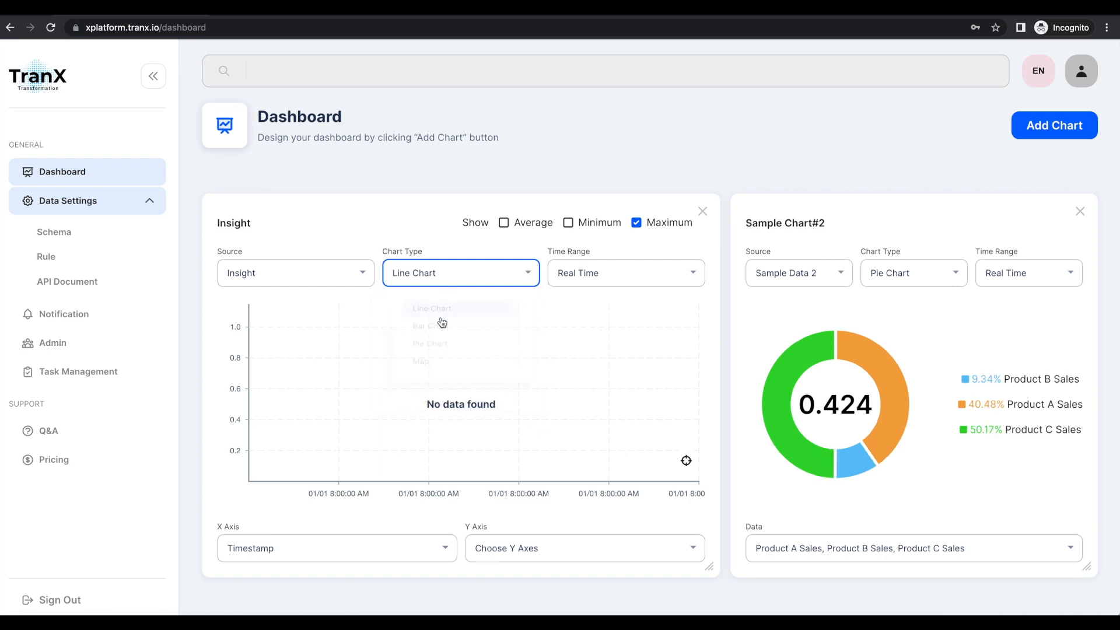
left_click(691, 279)
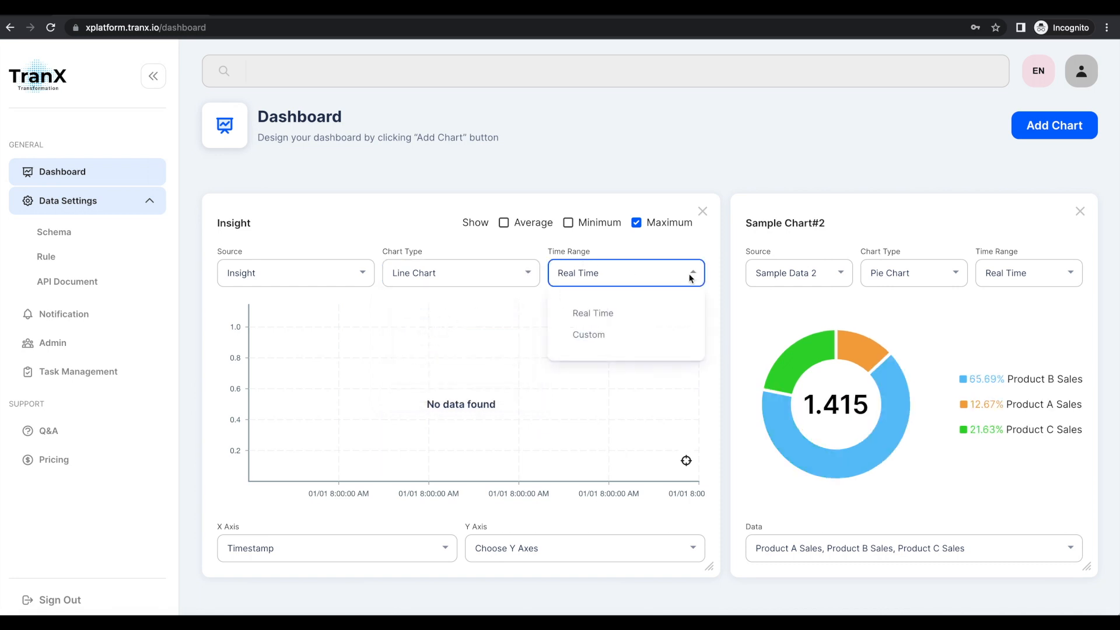
left_click(611, 318)
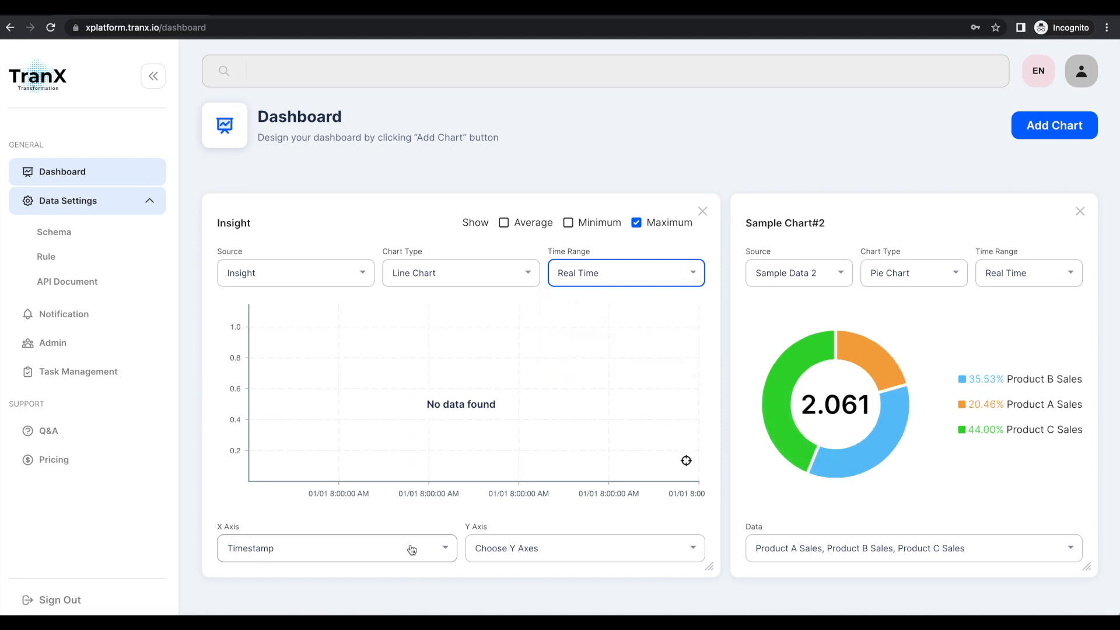
Set the Insight chart's X axis to Timestamp and its Y axes to PowerUsage and Temperature.
left_click(445, 550)
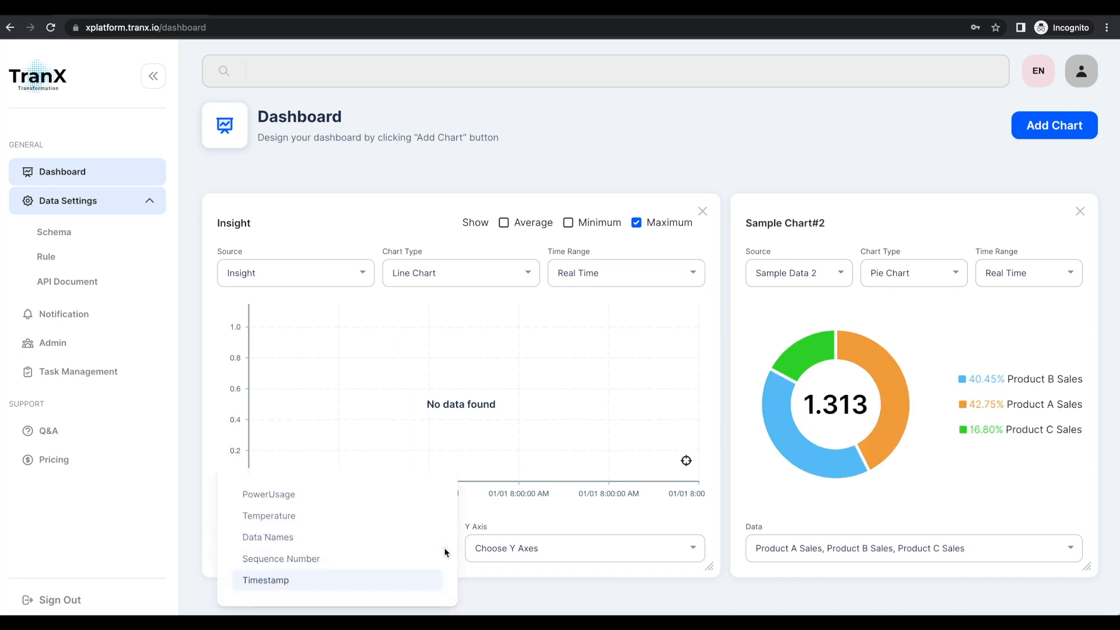
left_click(294, 589)
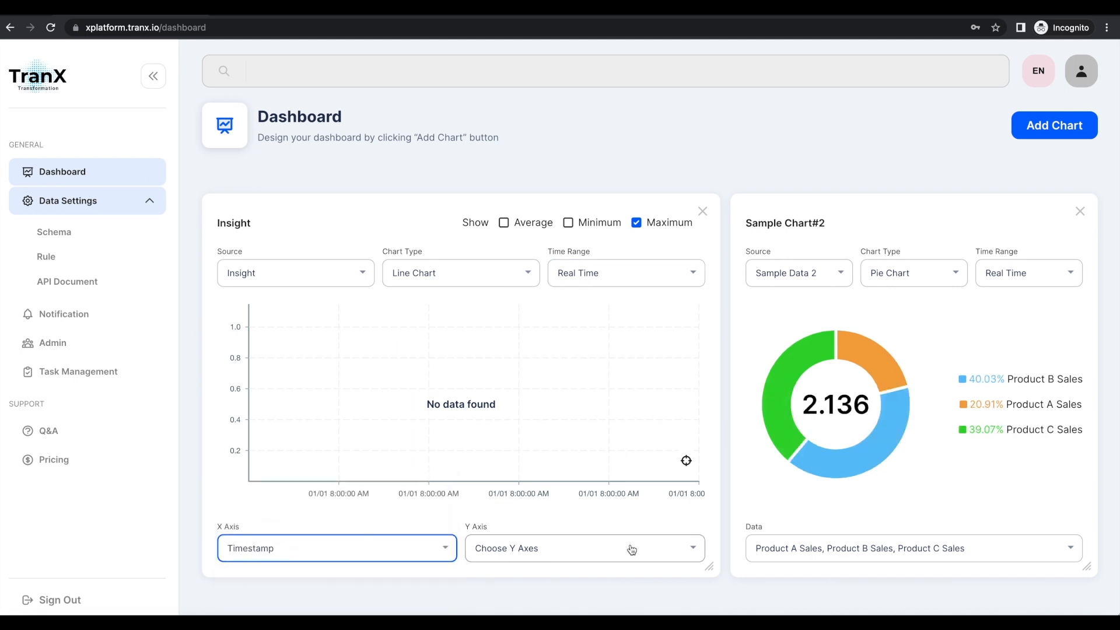
left_click(700, 554)
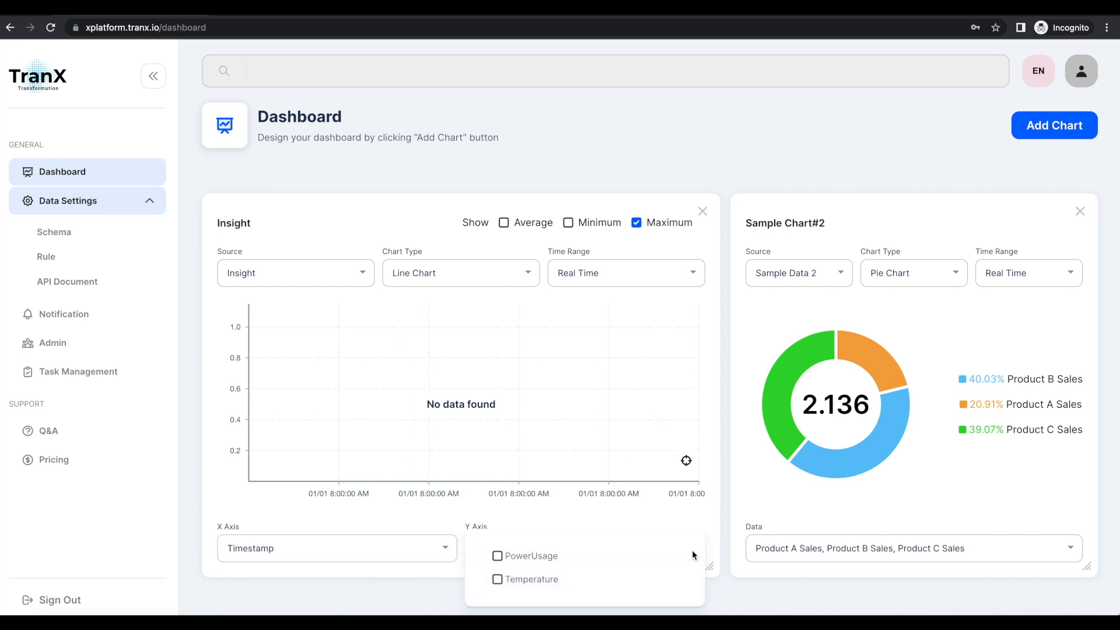
left_click(611, 562)
left_click(548, 580)
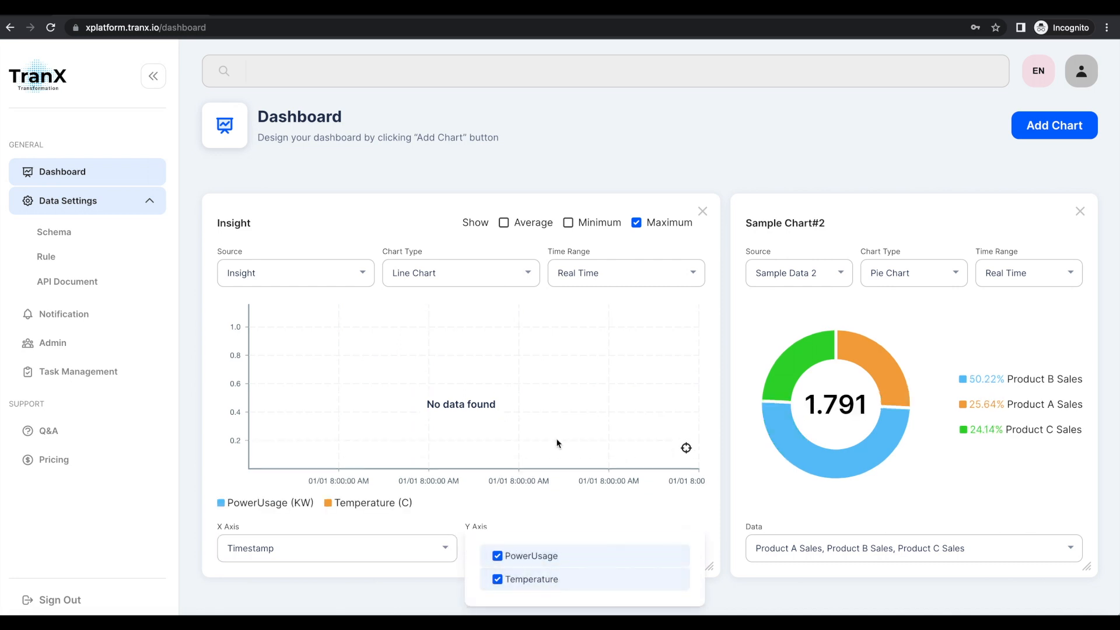
left_click(360, 224)
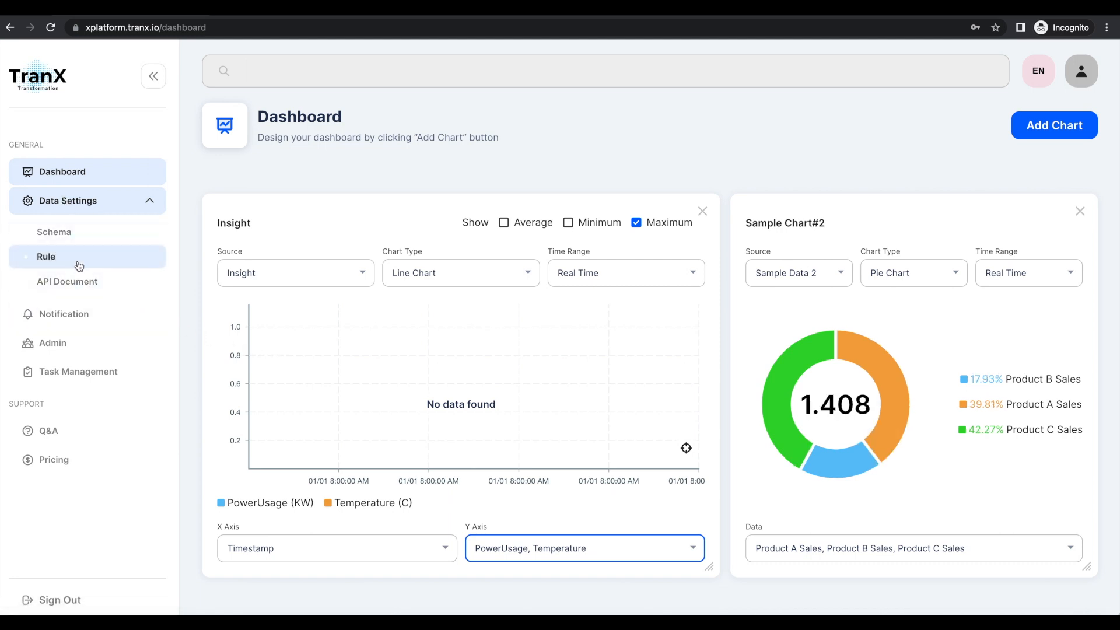
Open the API Document page and copy the staging server URL and the API key.
left_click(77, 283)
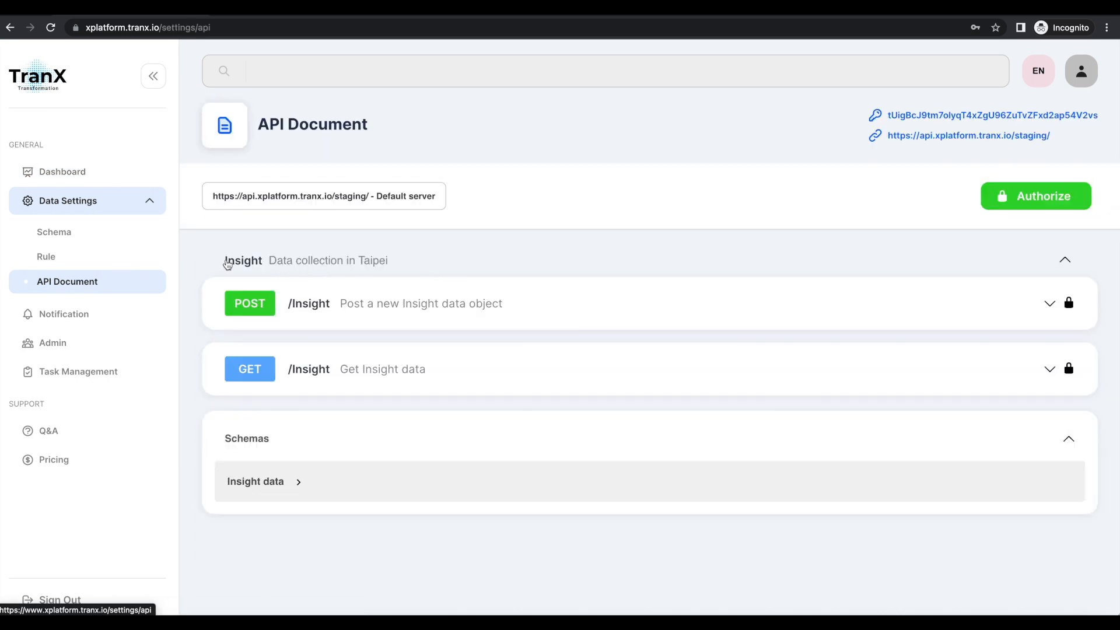
left_click_drag(228, 265, 368, 262)
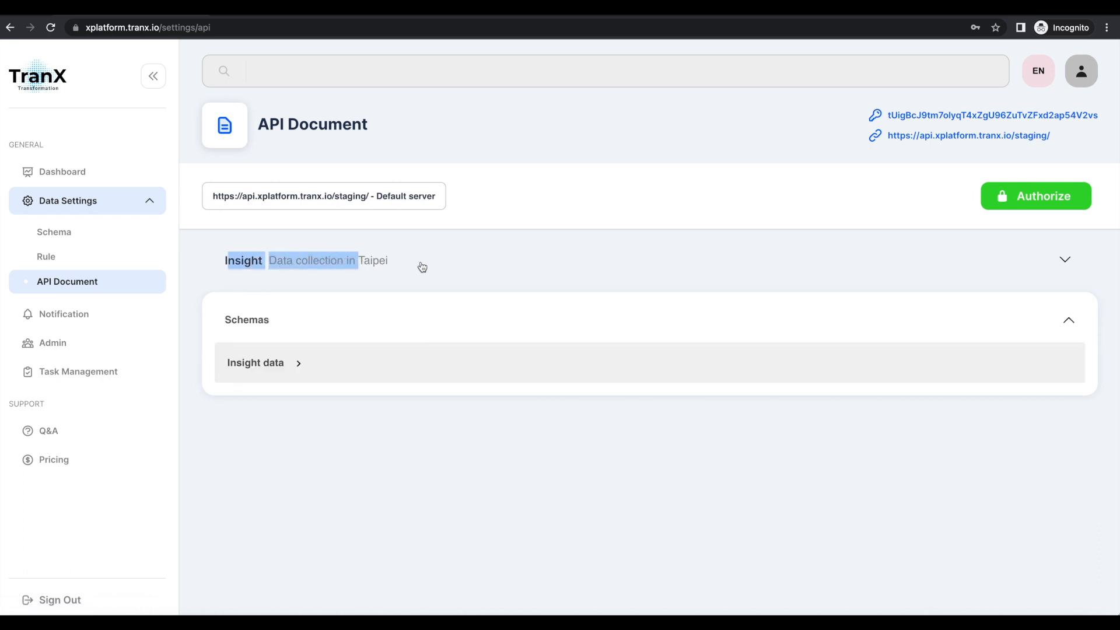
left_click(431, 268)
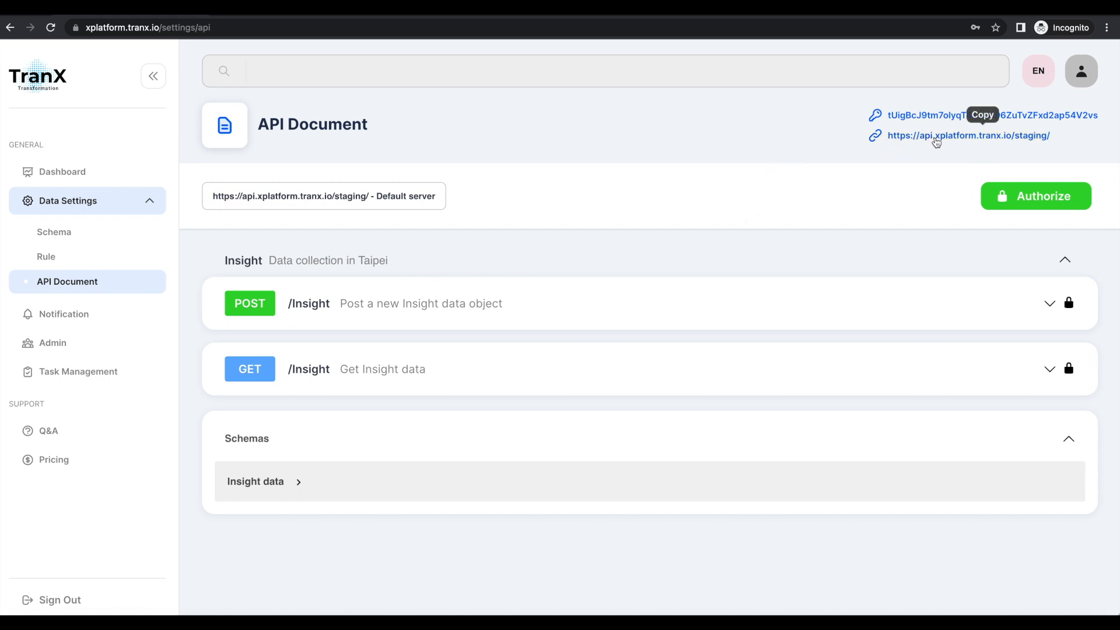
left_click(936, 140)
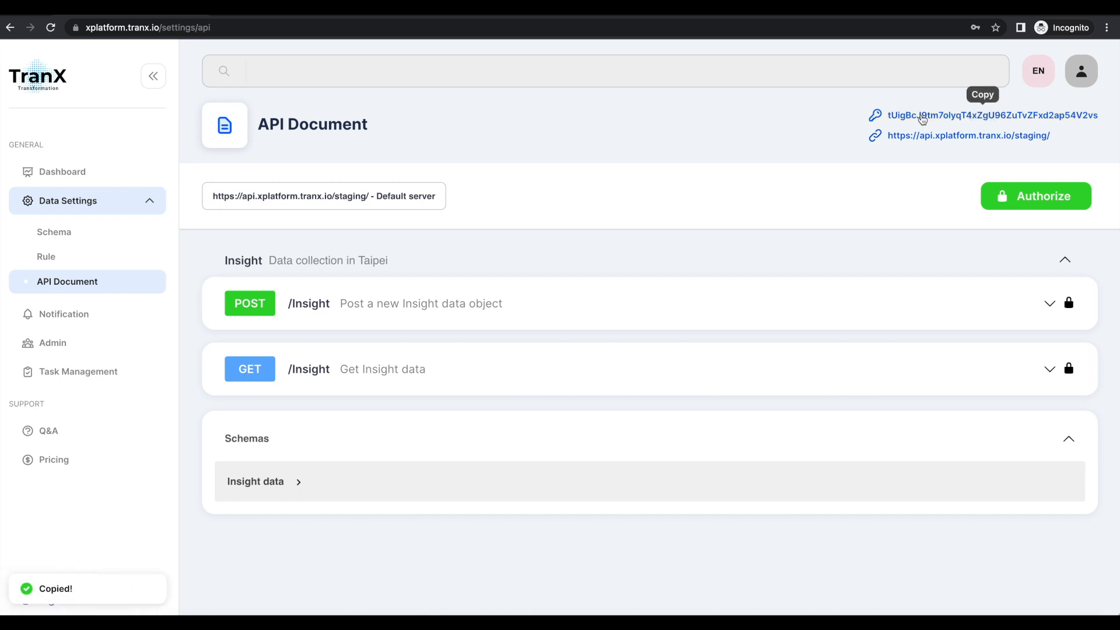
left_click(922, 119)
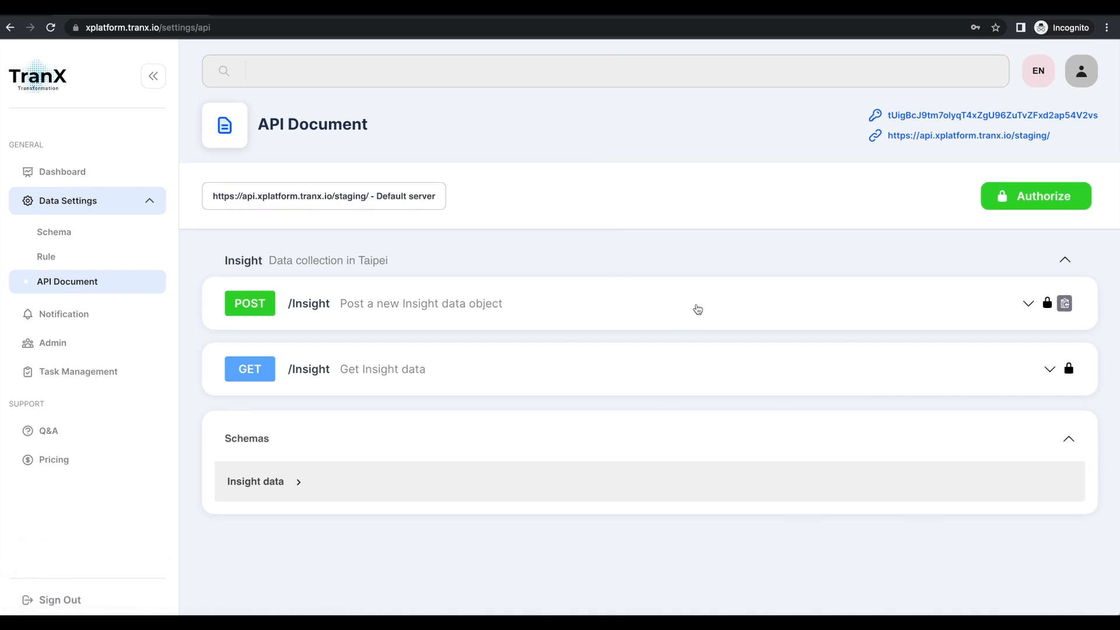
Try out the POST /Insight request with PowerUsage 10 and Temperature 20 in the request body, and execute it.
left_click(697, 310)
scroll(481, 411, "down", 2)
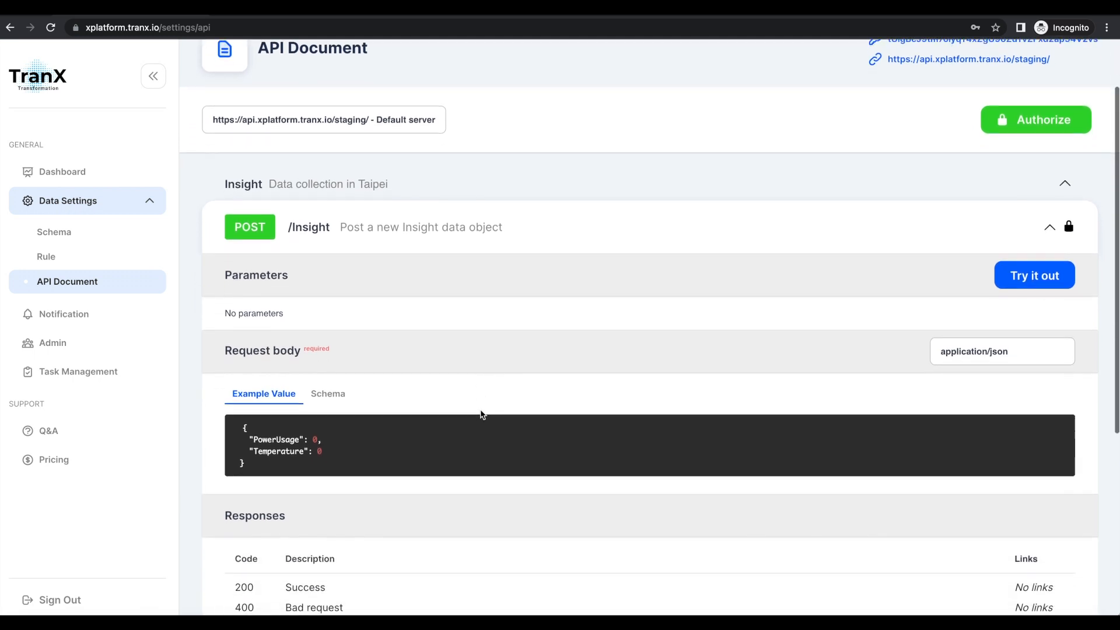
scroll(482, 414, "down", 3)
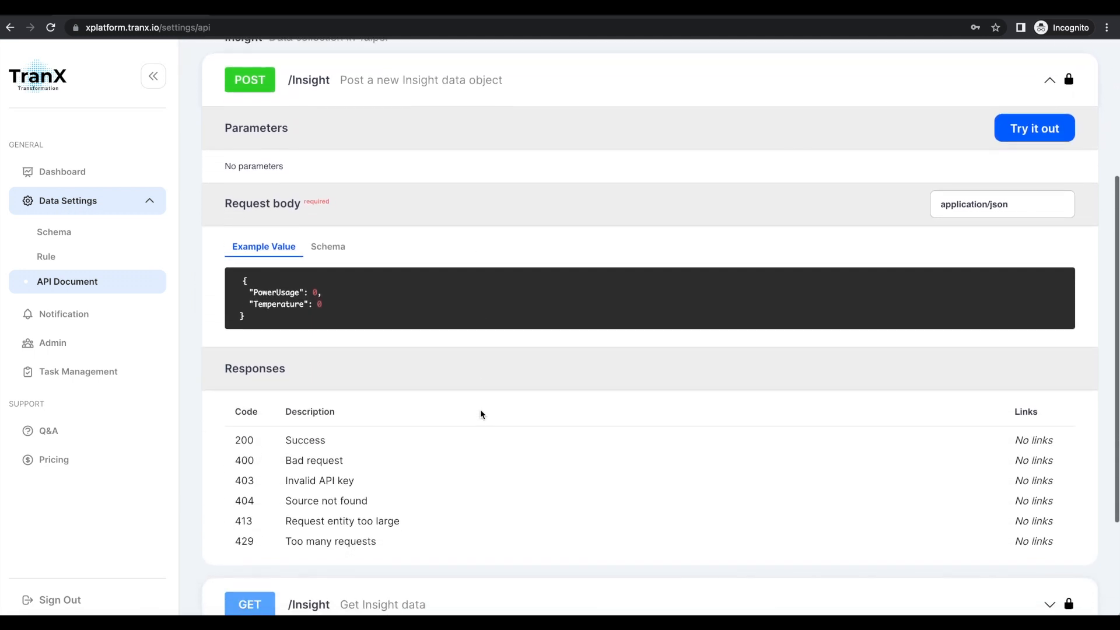
scroll(481, 413, "down", 2)
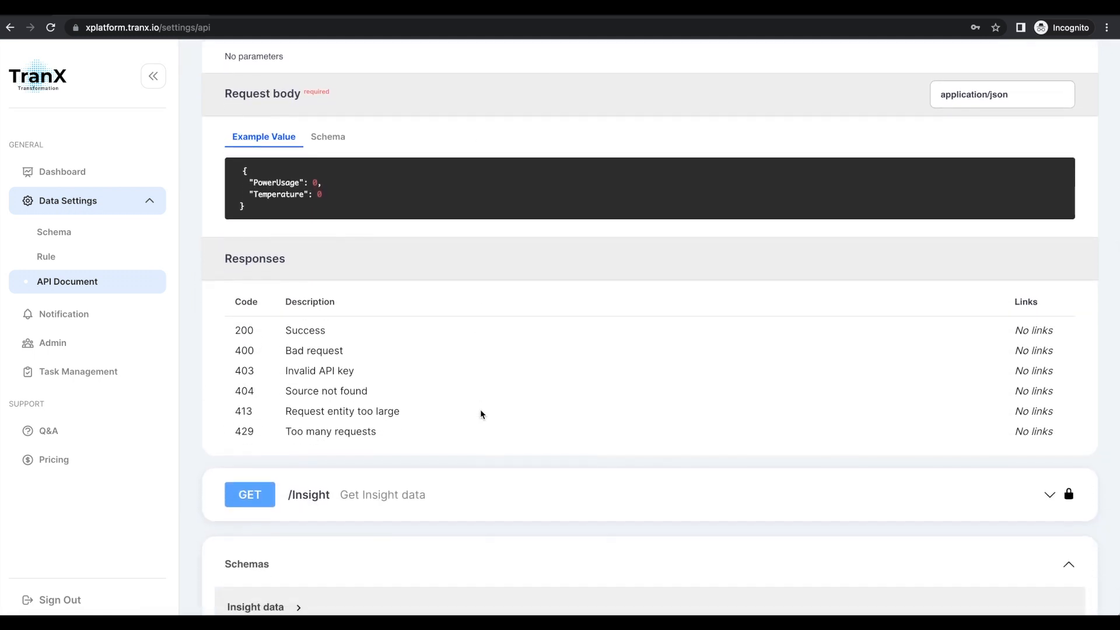
scroll(480, 413, "up", 3)
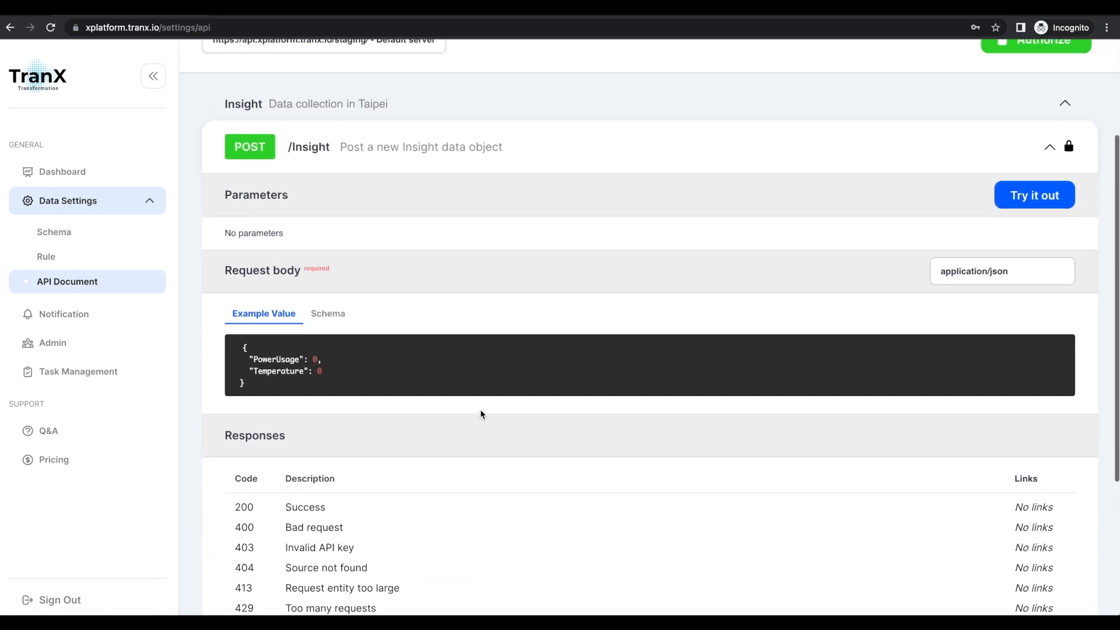
scroll(481, 408, "up", 1)
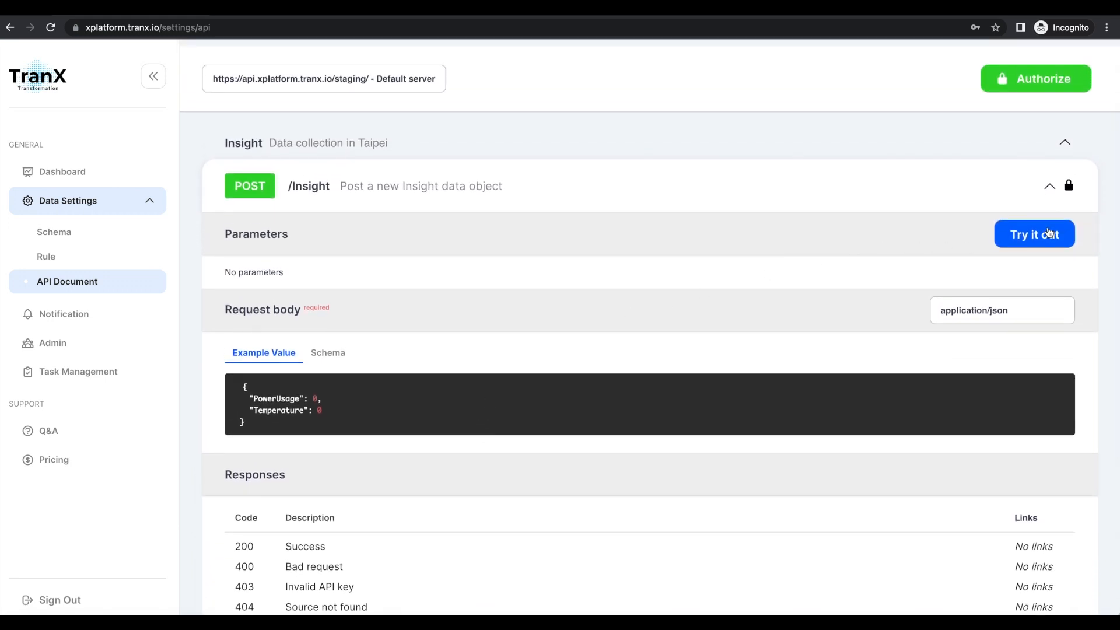
left_click(1048, 232)
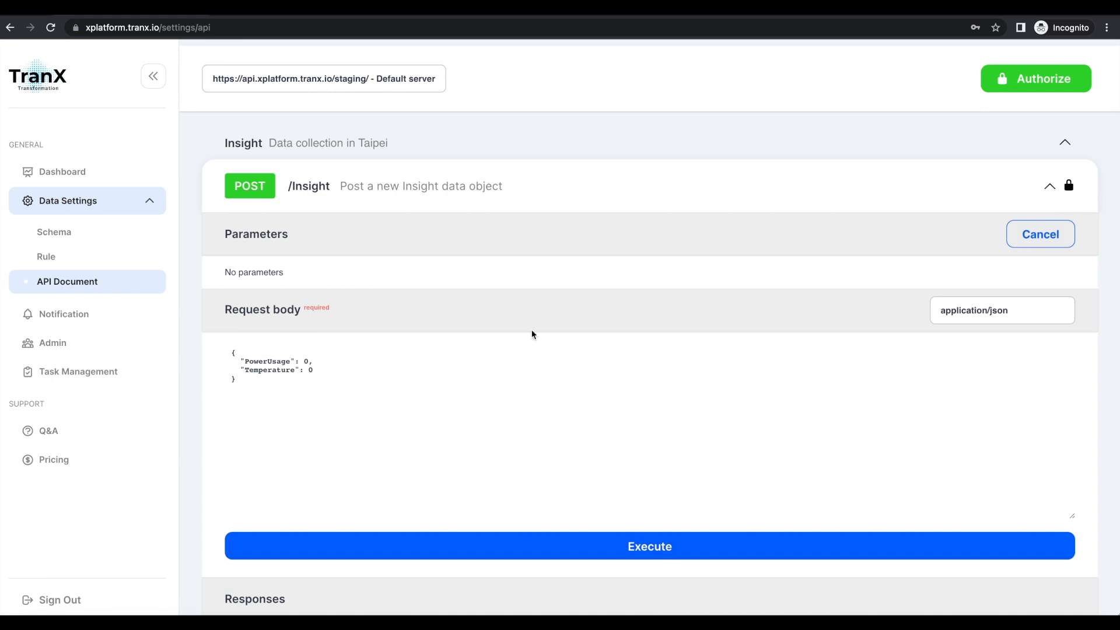
left_click(308, 361)
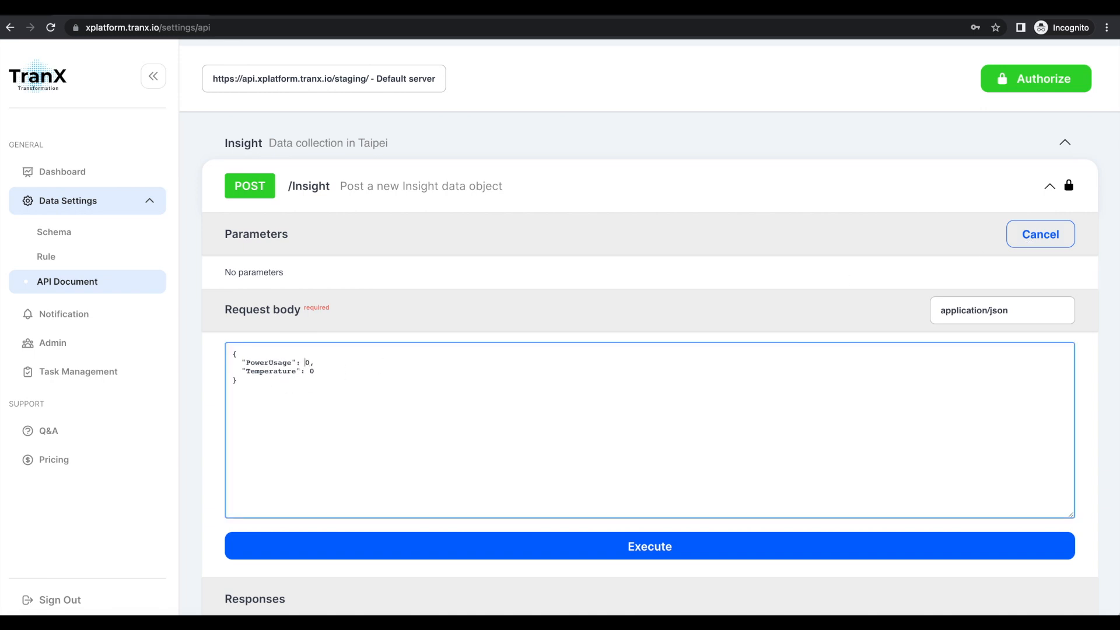
type("1")
key("Down")
left_click(626, 546)
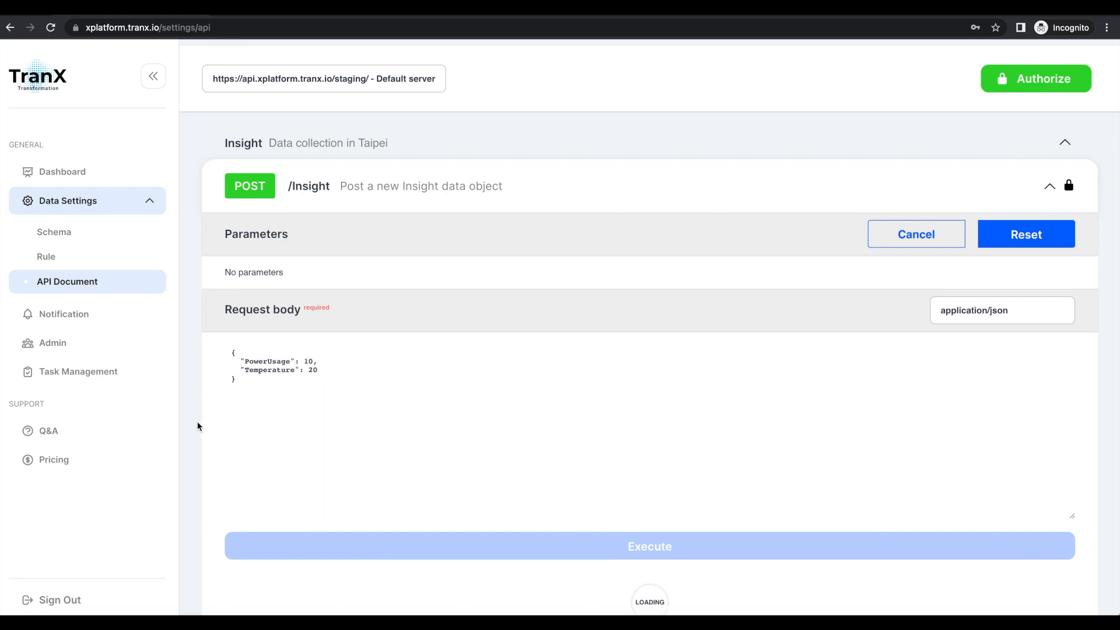
Copy the generated curl command, including its API key, from the POST response and paste it into the Terminal.
scroll(197, 427, "down", 1)
scroll(197, 426, "down", 5)
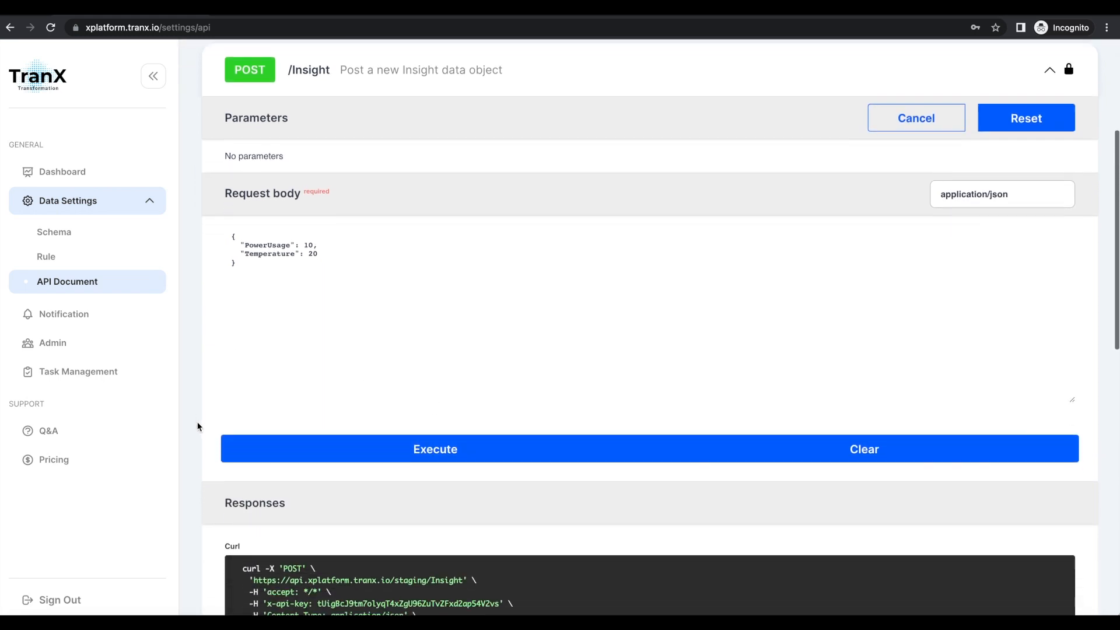
scroll(197, 427, "down", 2)
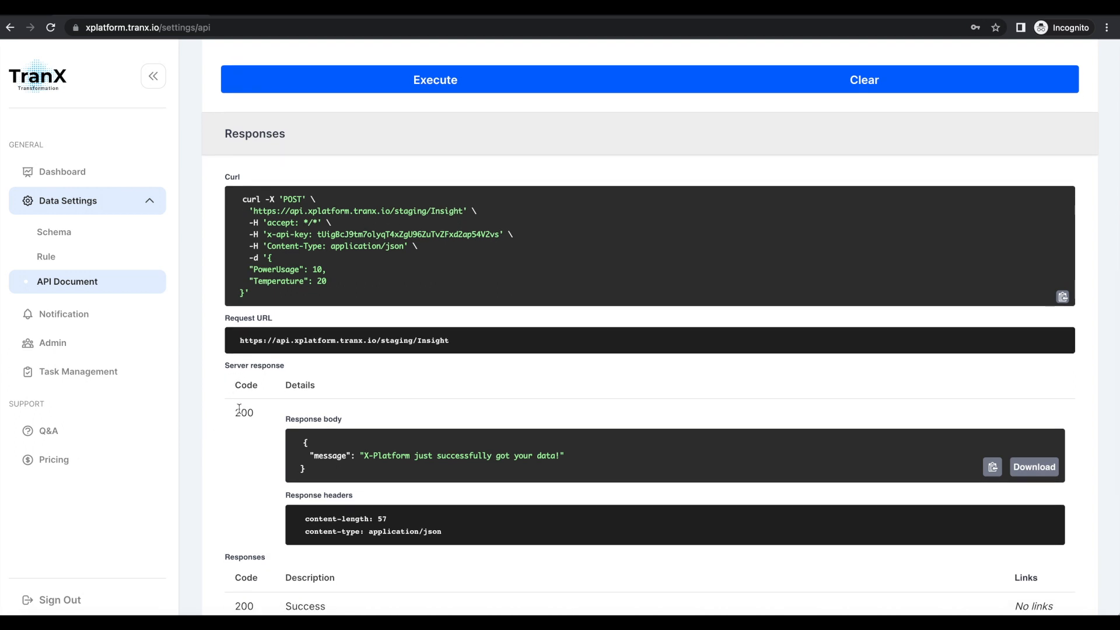
left_click_drag(235, 416, 358, 418)
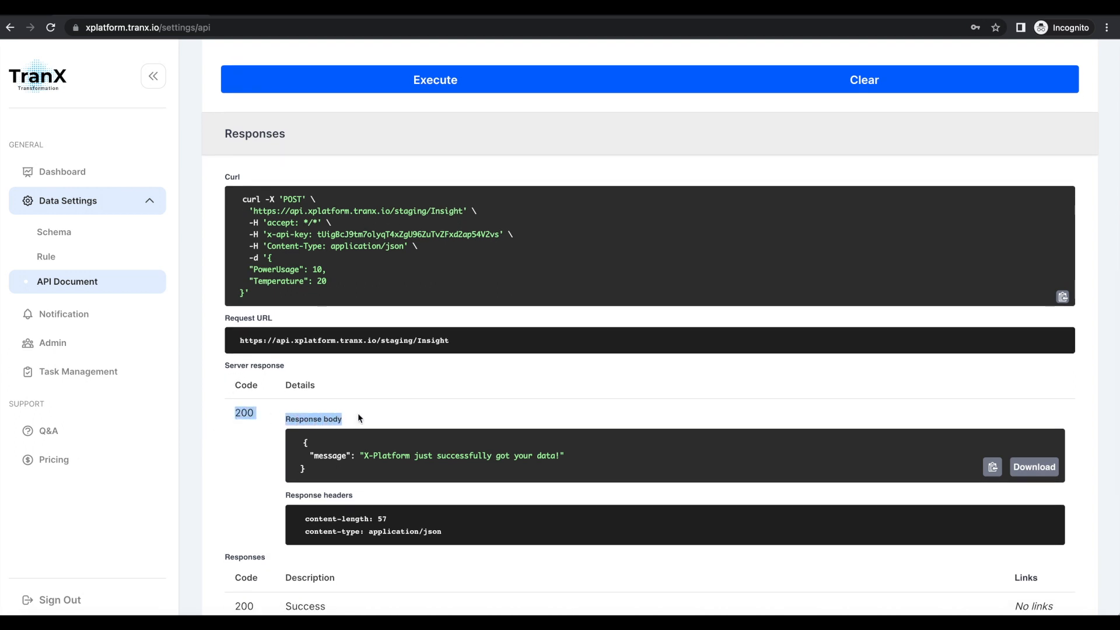
left_click(425, 382)
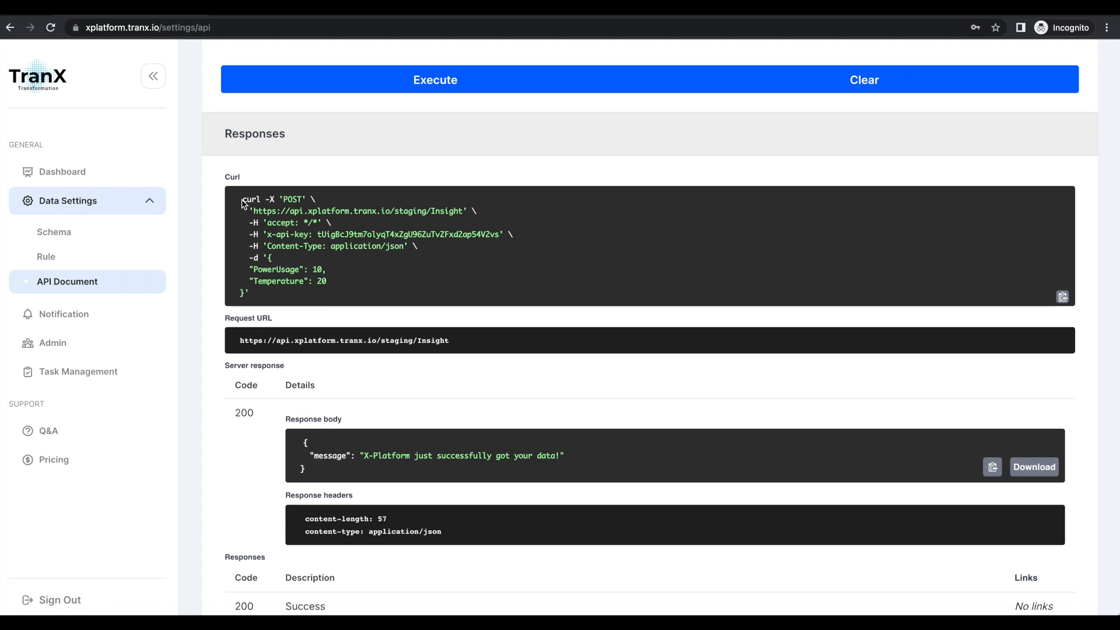
left_click_drag(243, 200, 343, 298)
key("super+Tab")
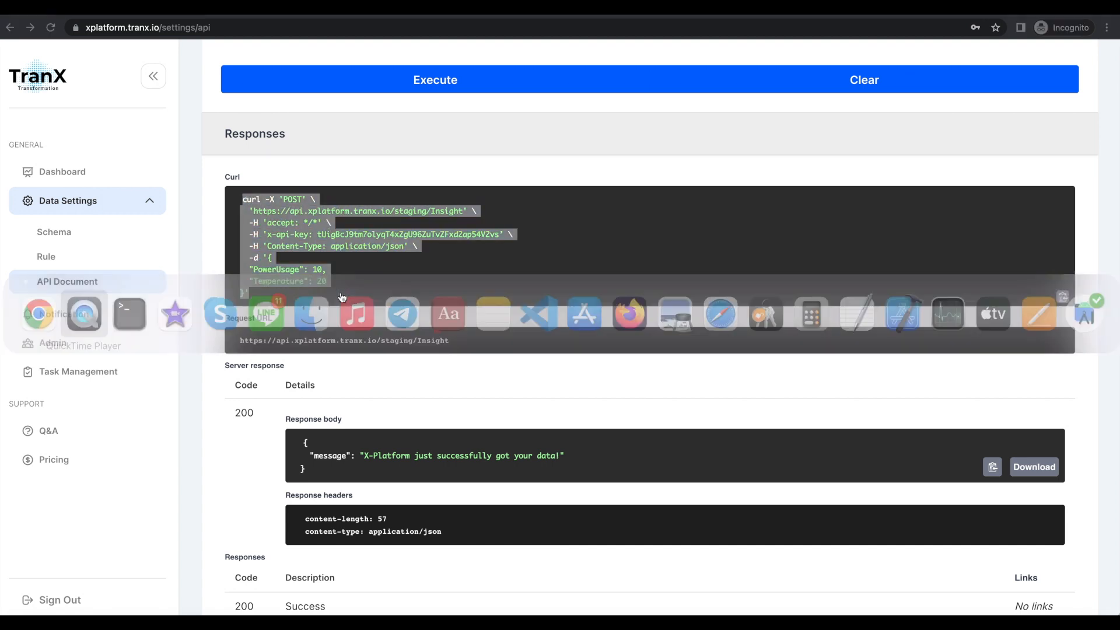
key("super+Tab")
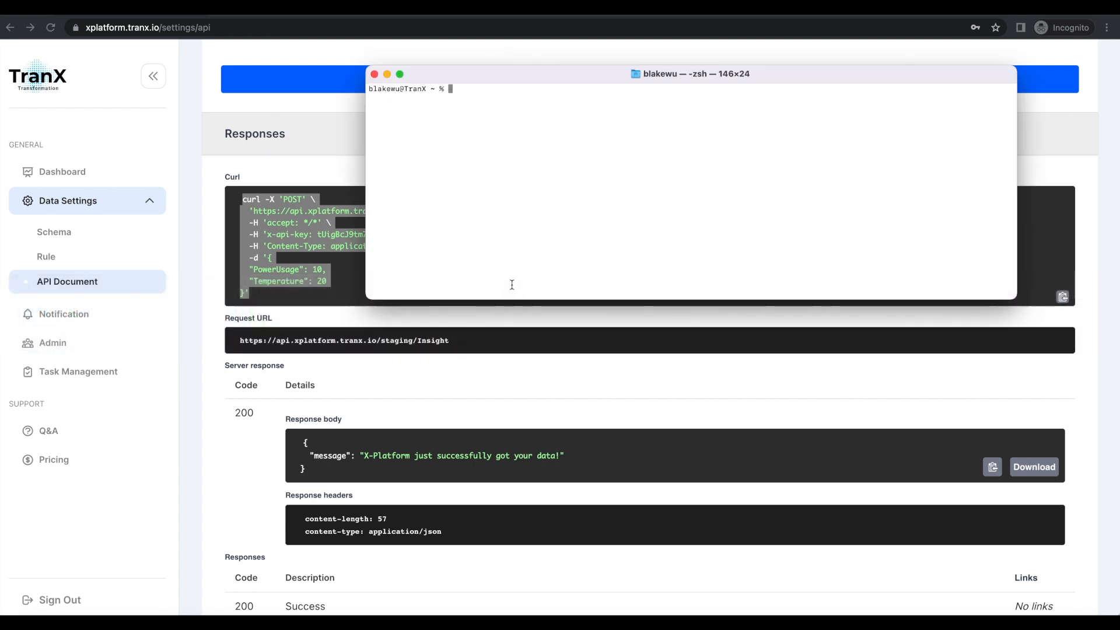
key("super+v")
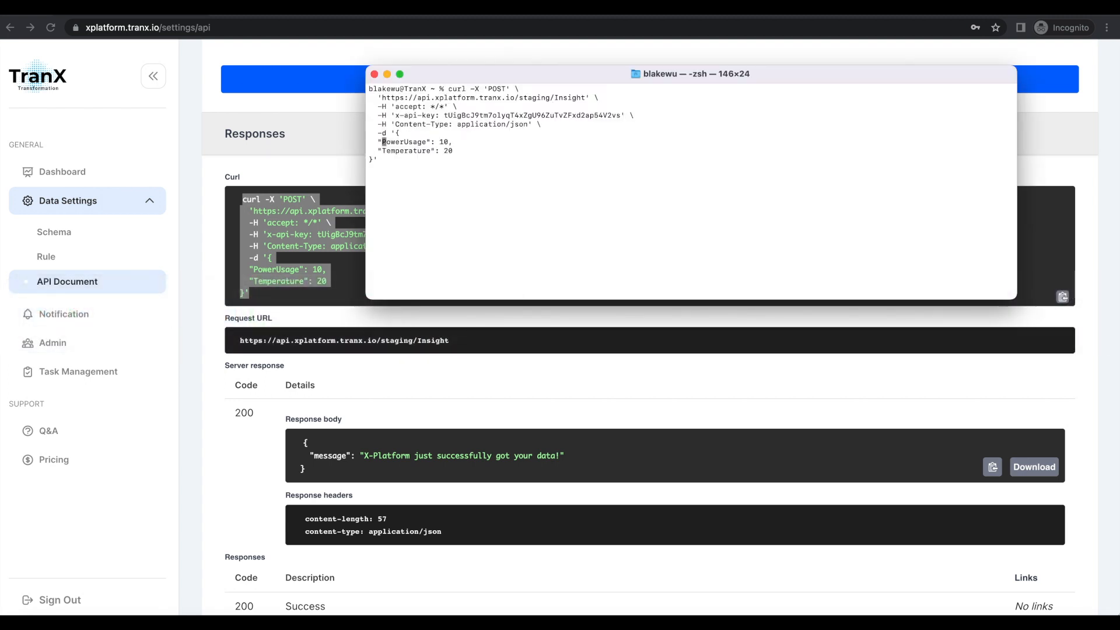
Run the curl command with PowerUsage 20 and Temperature 10, and return to the browser's dashboard to view the Insight chart.
key("Right")
key("Right")
key("Right")
key("Right")
type("2")
key("Down")
key("Return")
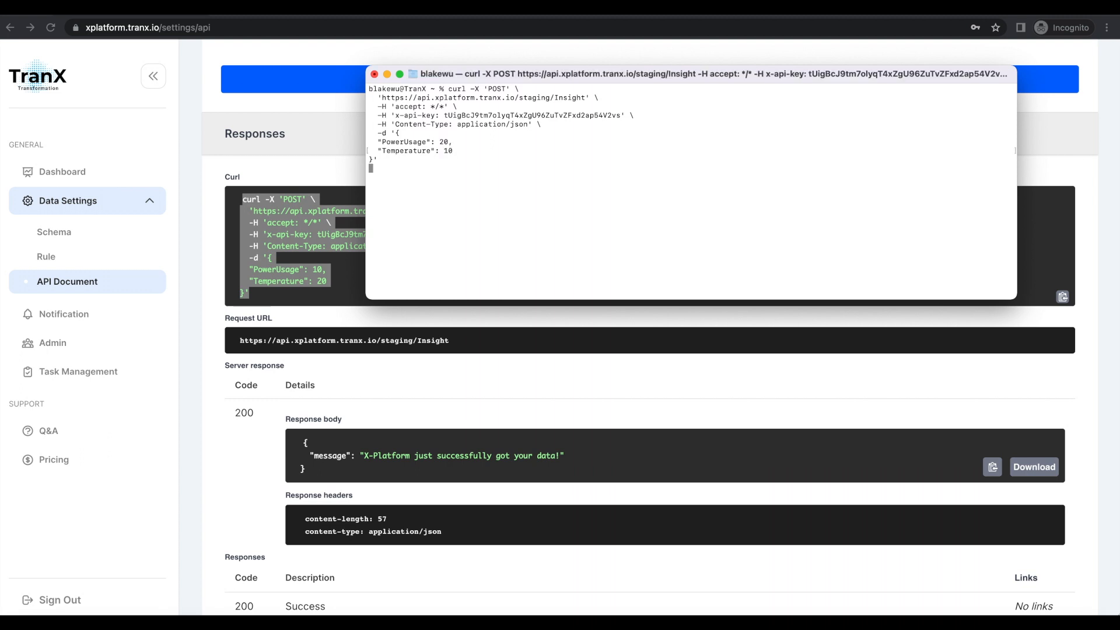
left_click(73, 171)
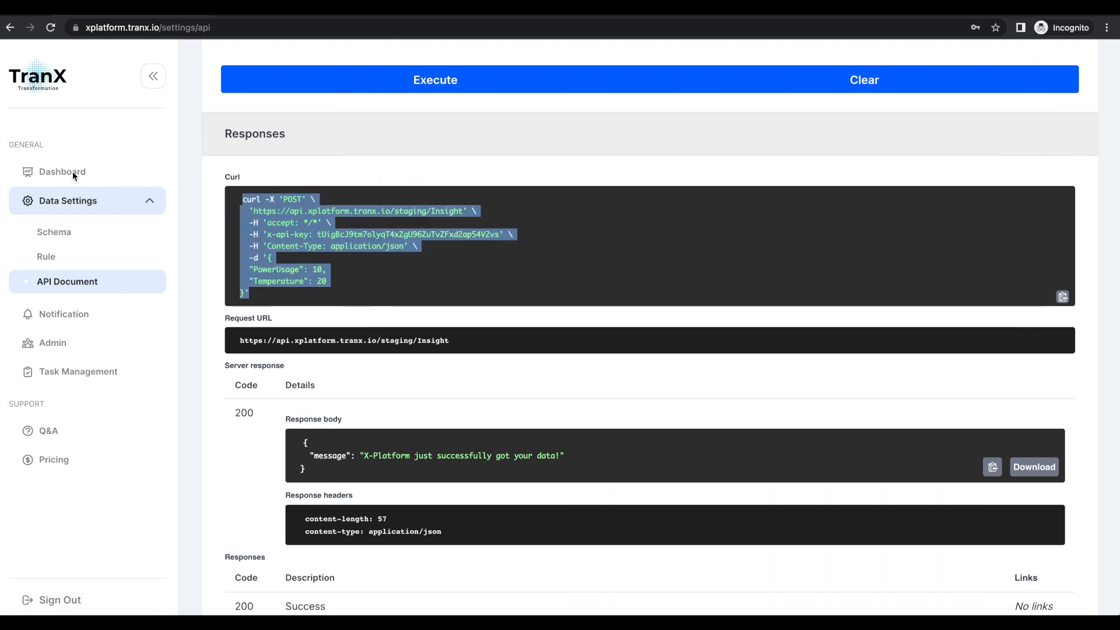
left_click(73, 170)
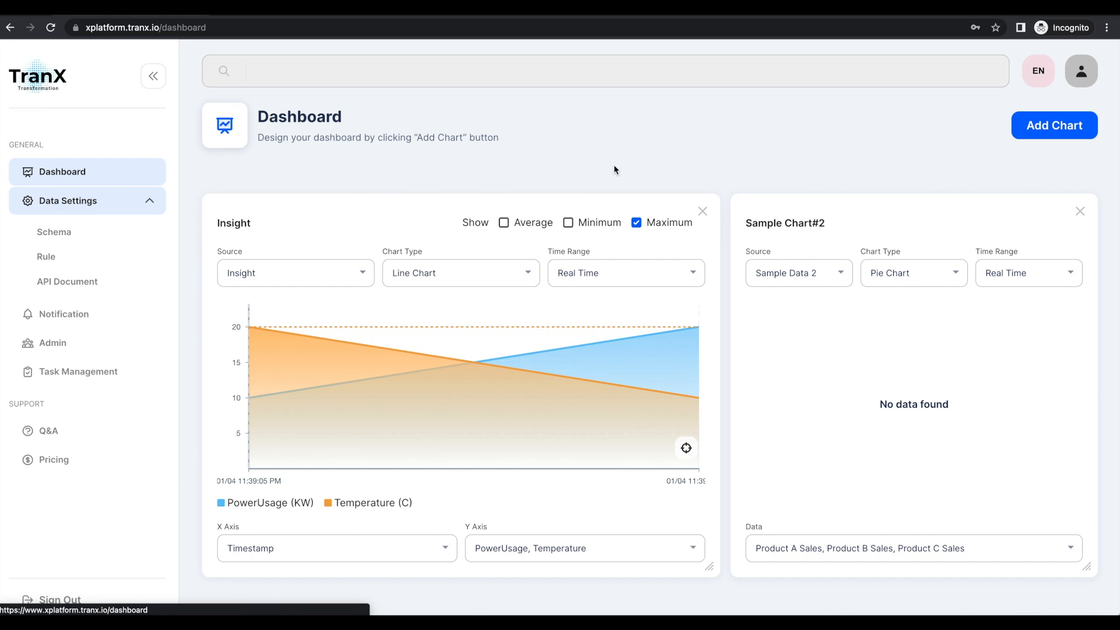
In the Terminal, recall the previous curl command and send it with PowerUsage 30 and Temperature 20.
key("super+Tab")
key("Up")
key("Up")
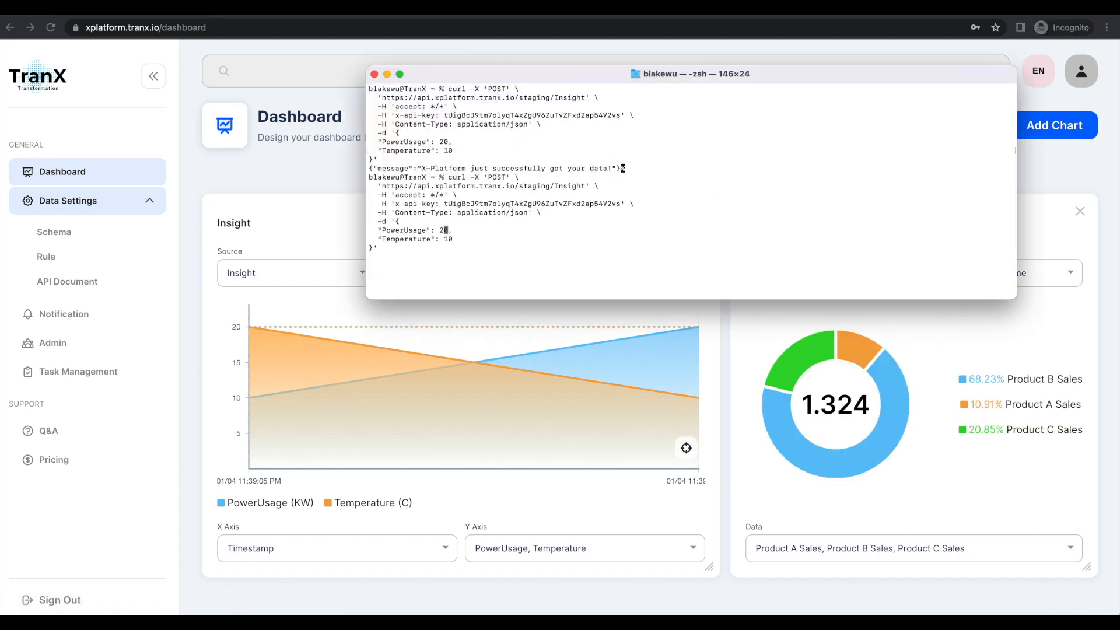
key("BackSpace")
type("3")
key("Down")
key("BackSpace")
type("2")
key("Return")
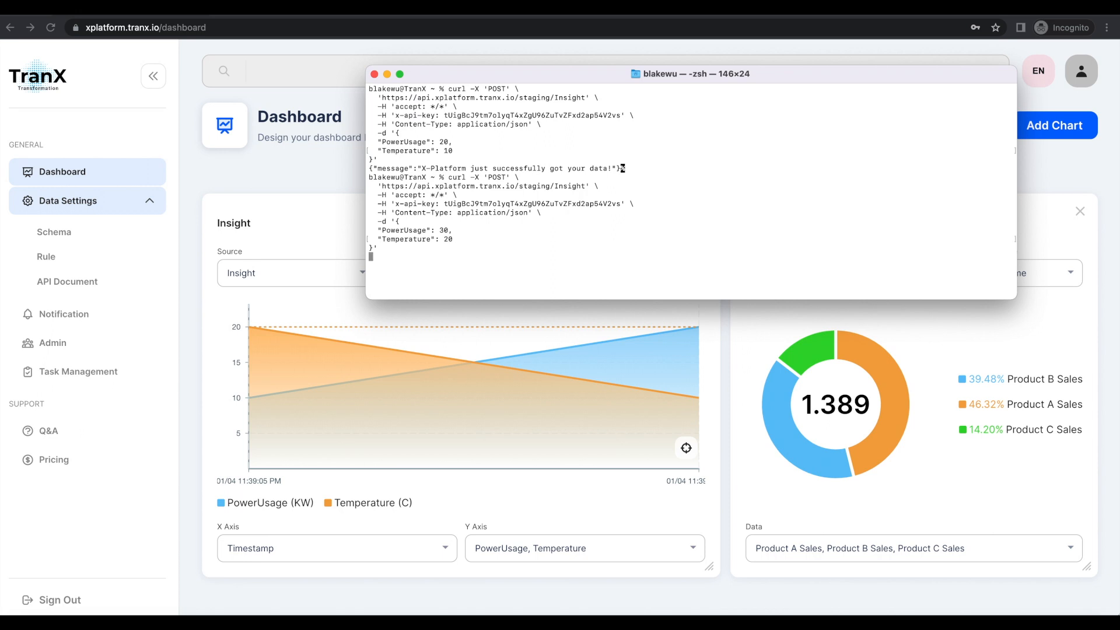
Recall the curl command again and send it with PowerUsage 35 and Temperature 40.
key("Up")
key("Up")
key("Up")
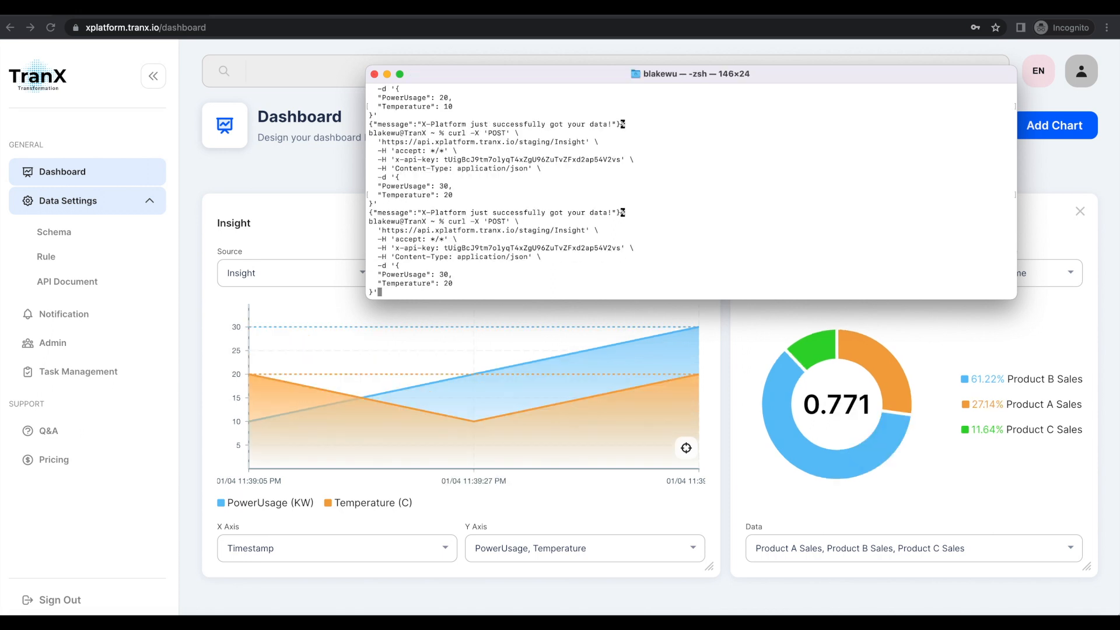
key("Right")
key("Right")
key("Right")
key("Right")
key("Right")
key("Right")
key("Right")
key("Right")
key("Right")
key("Right")
key("Right")
key("Right")
key("Right")
key("Right")
key("Right")
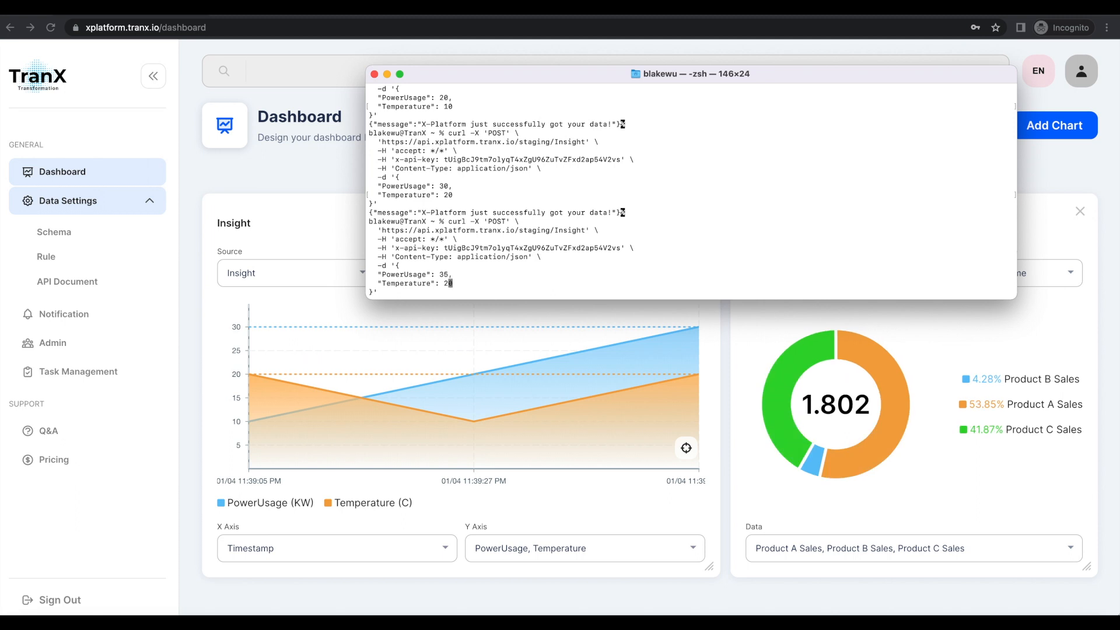
key("Right")
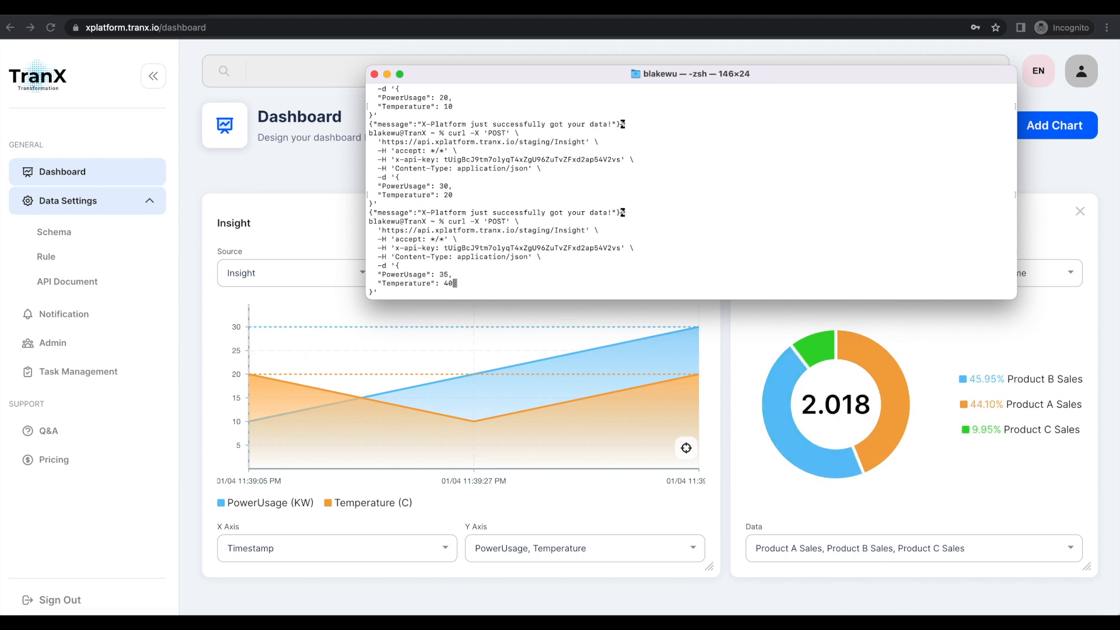
key("Return")
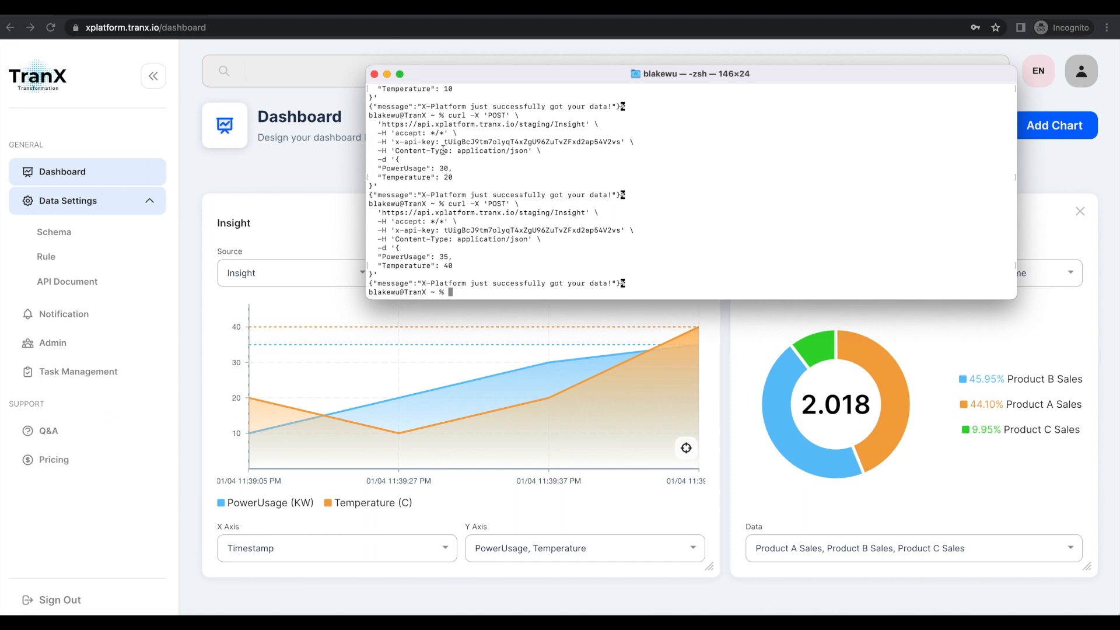
Switch back to the browser and open the Rule page of the data settings.
left_click(306, 217)
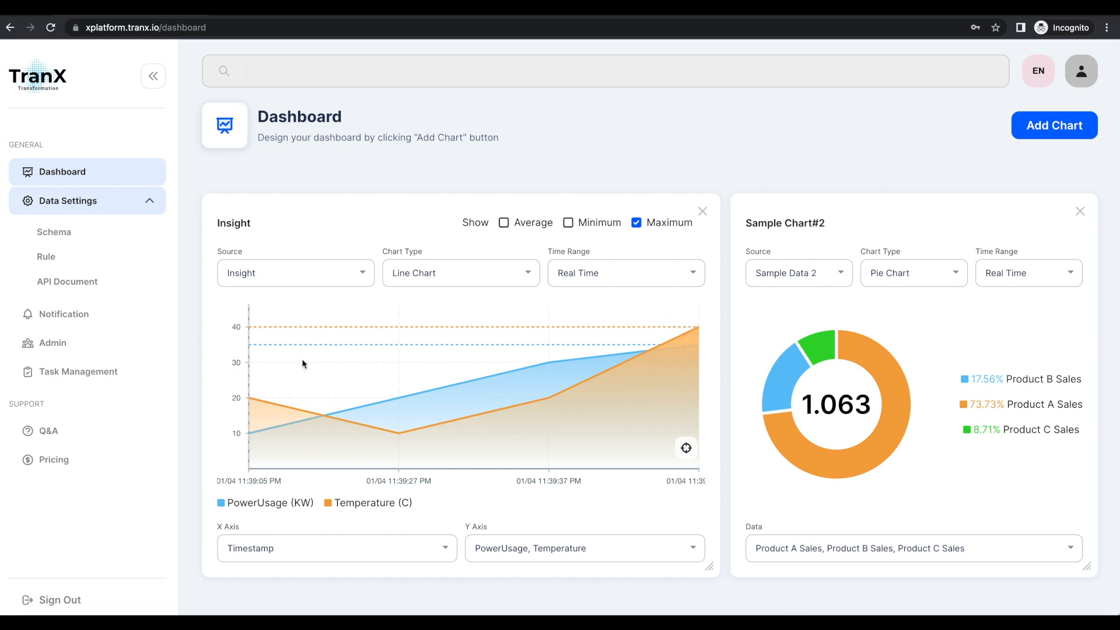
left_click(55, 259)
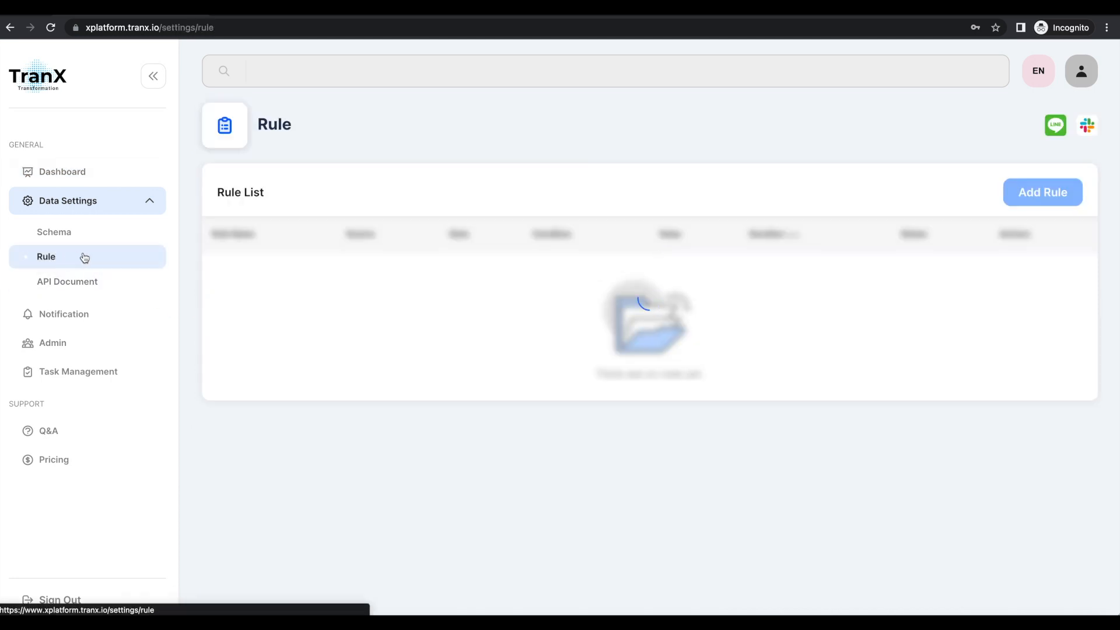